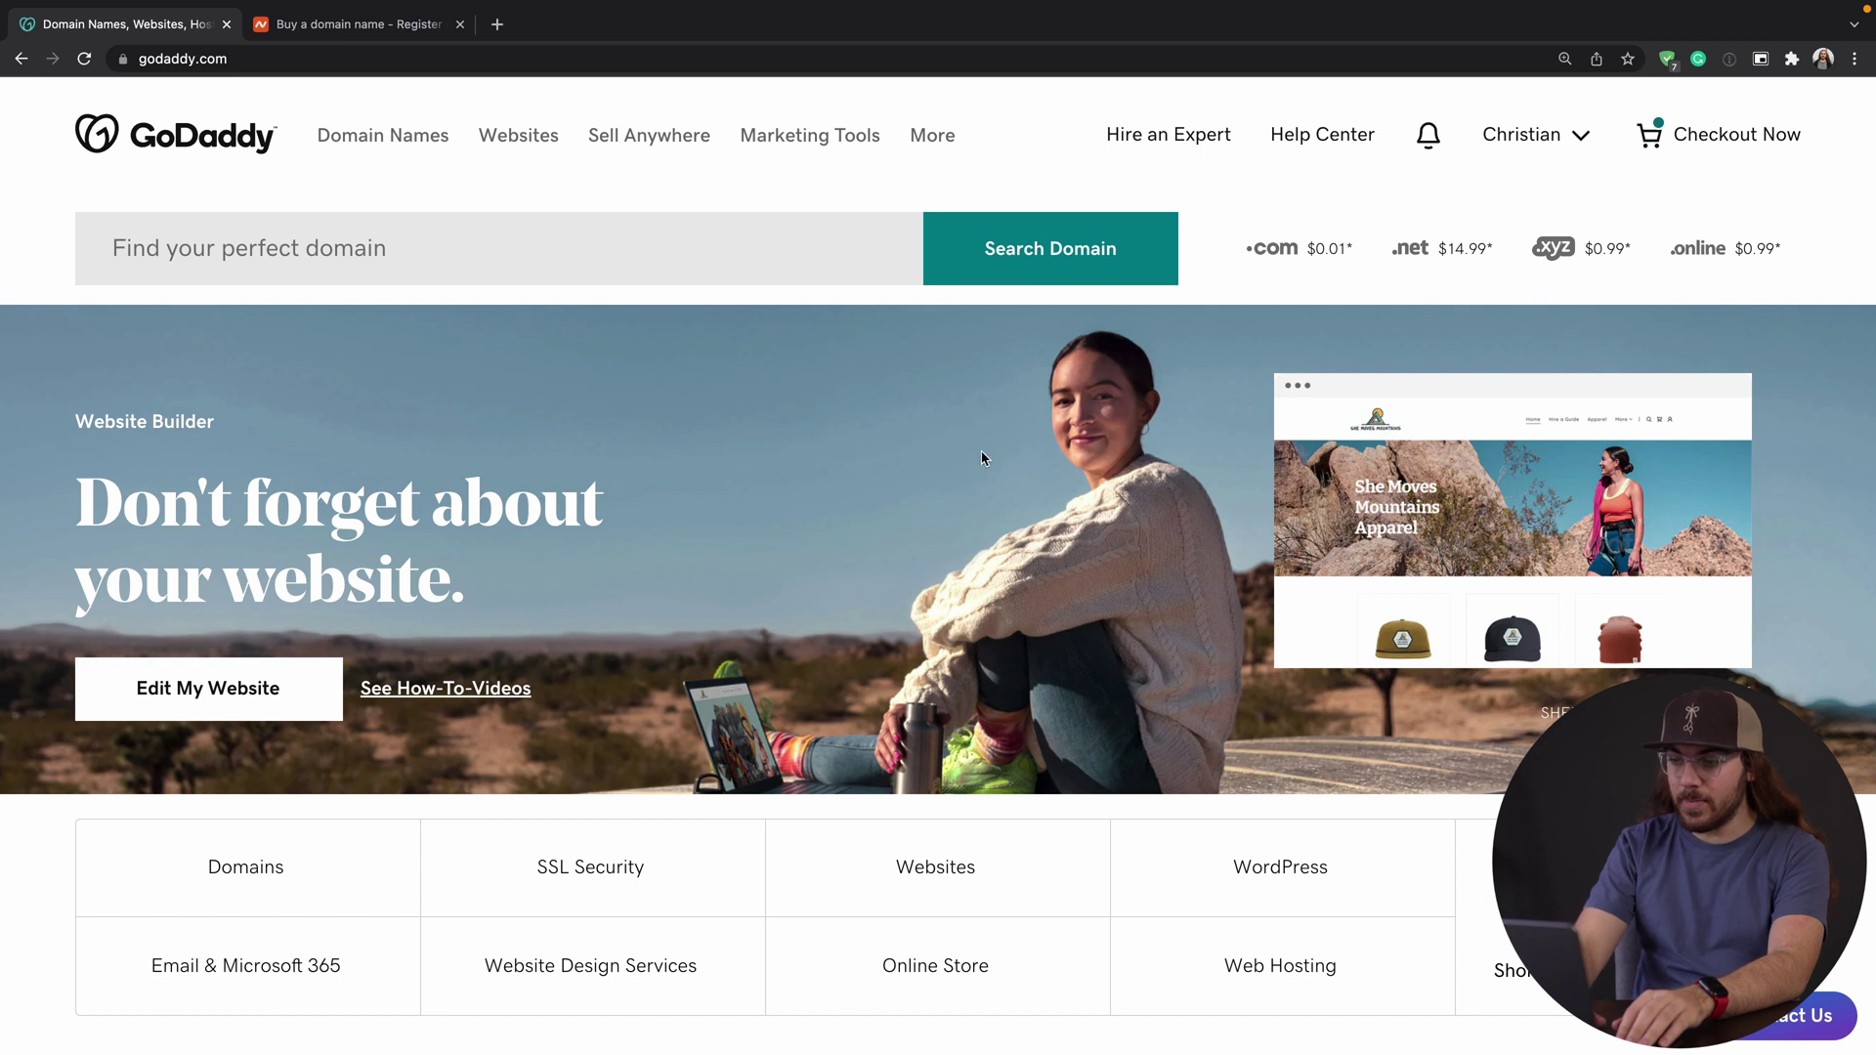
- Go to My Products from the account menu and highlight the '35 days' expiry notice
click(1578, 147)
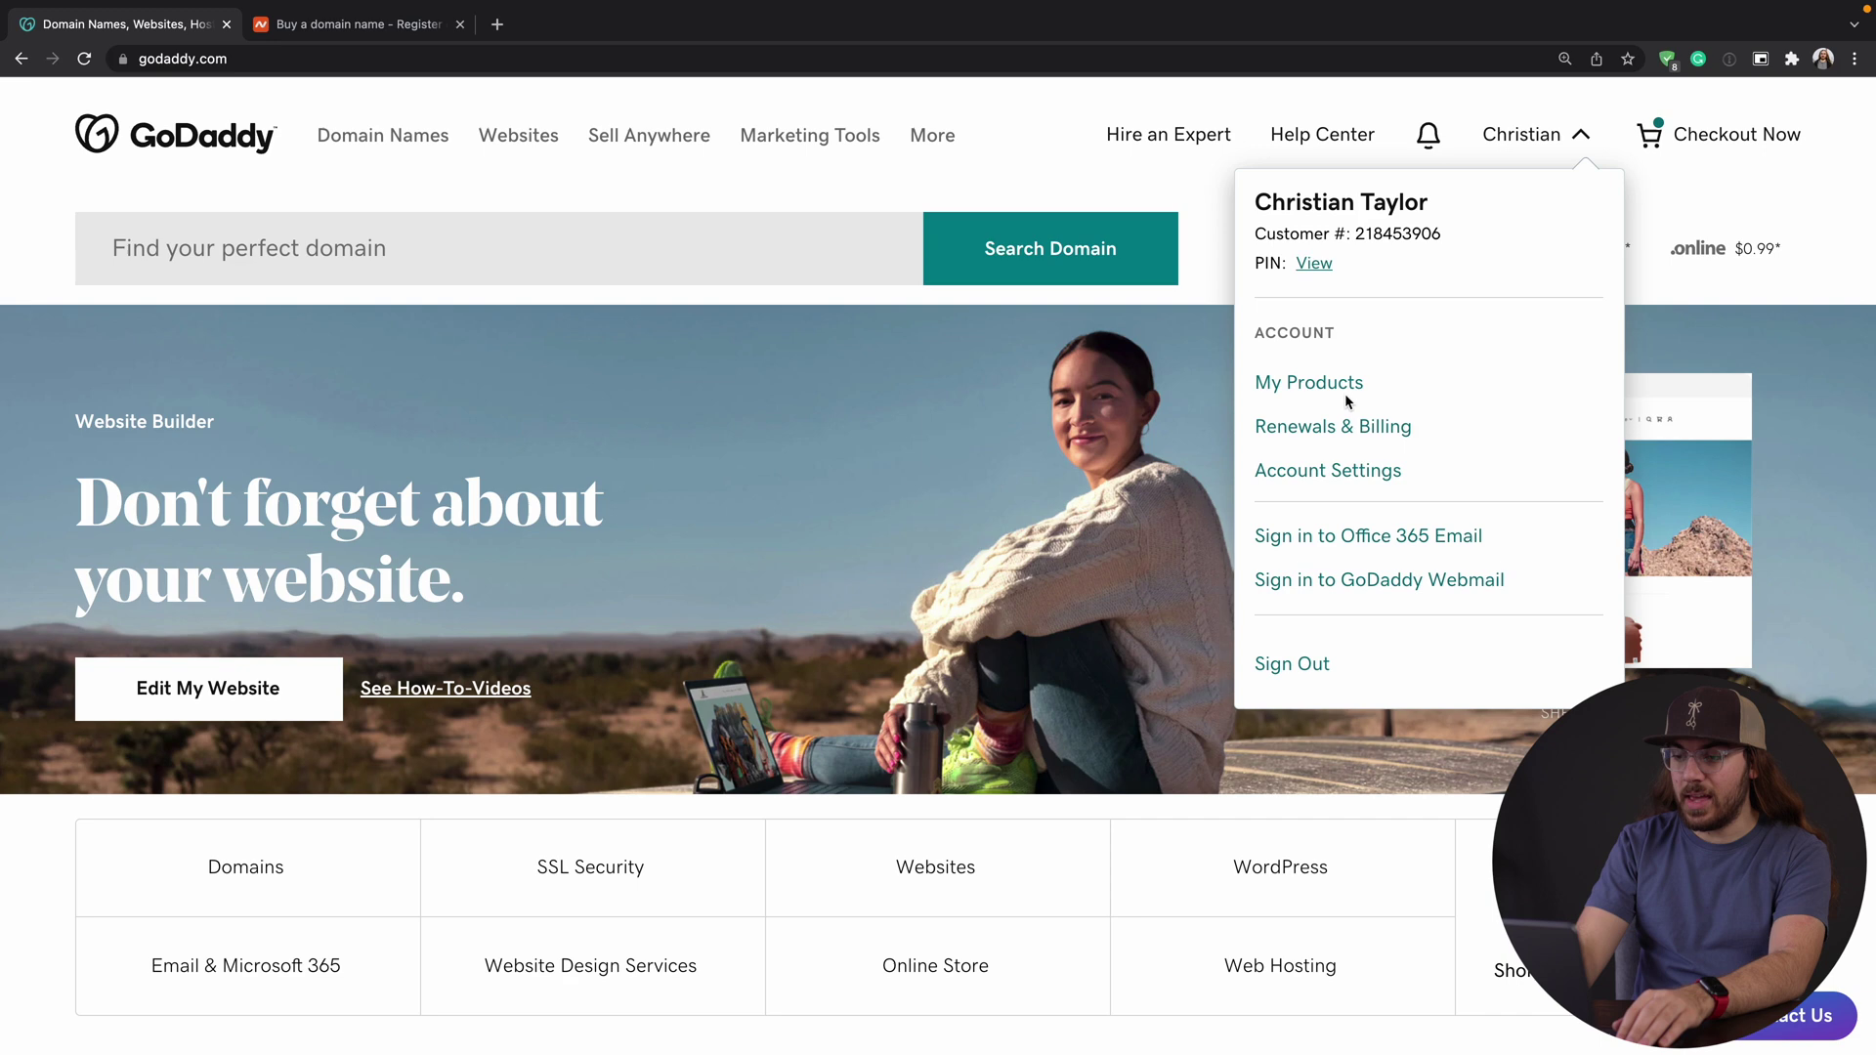
click(1319, 383)
scroll(1053, 512, down, 3)
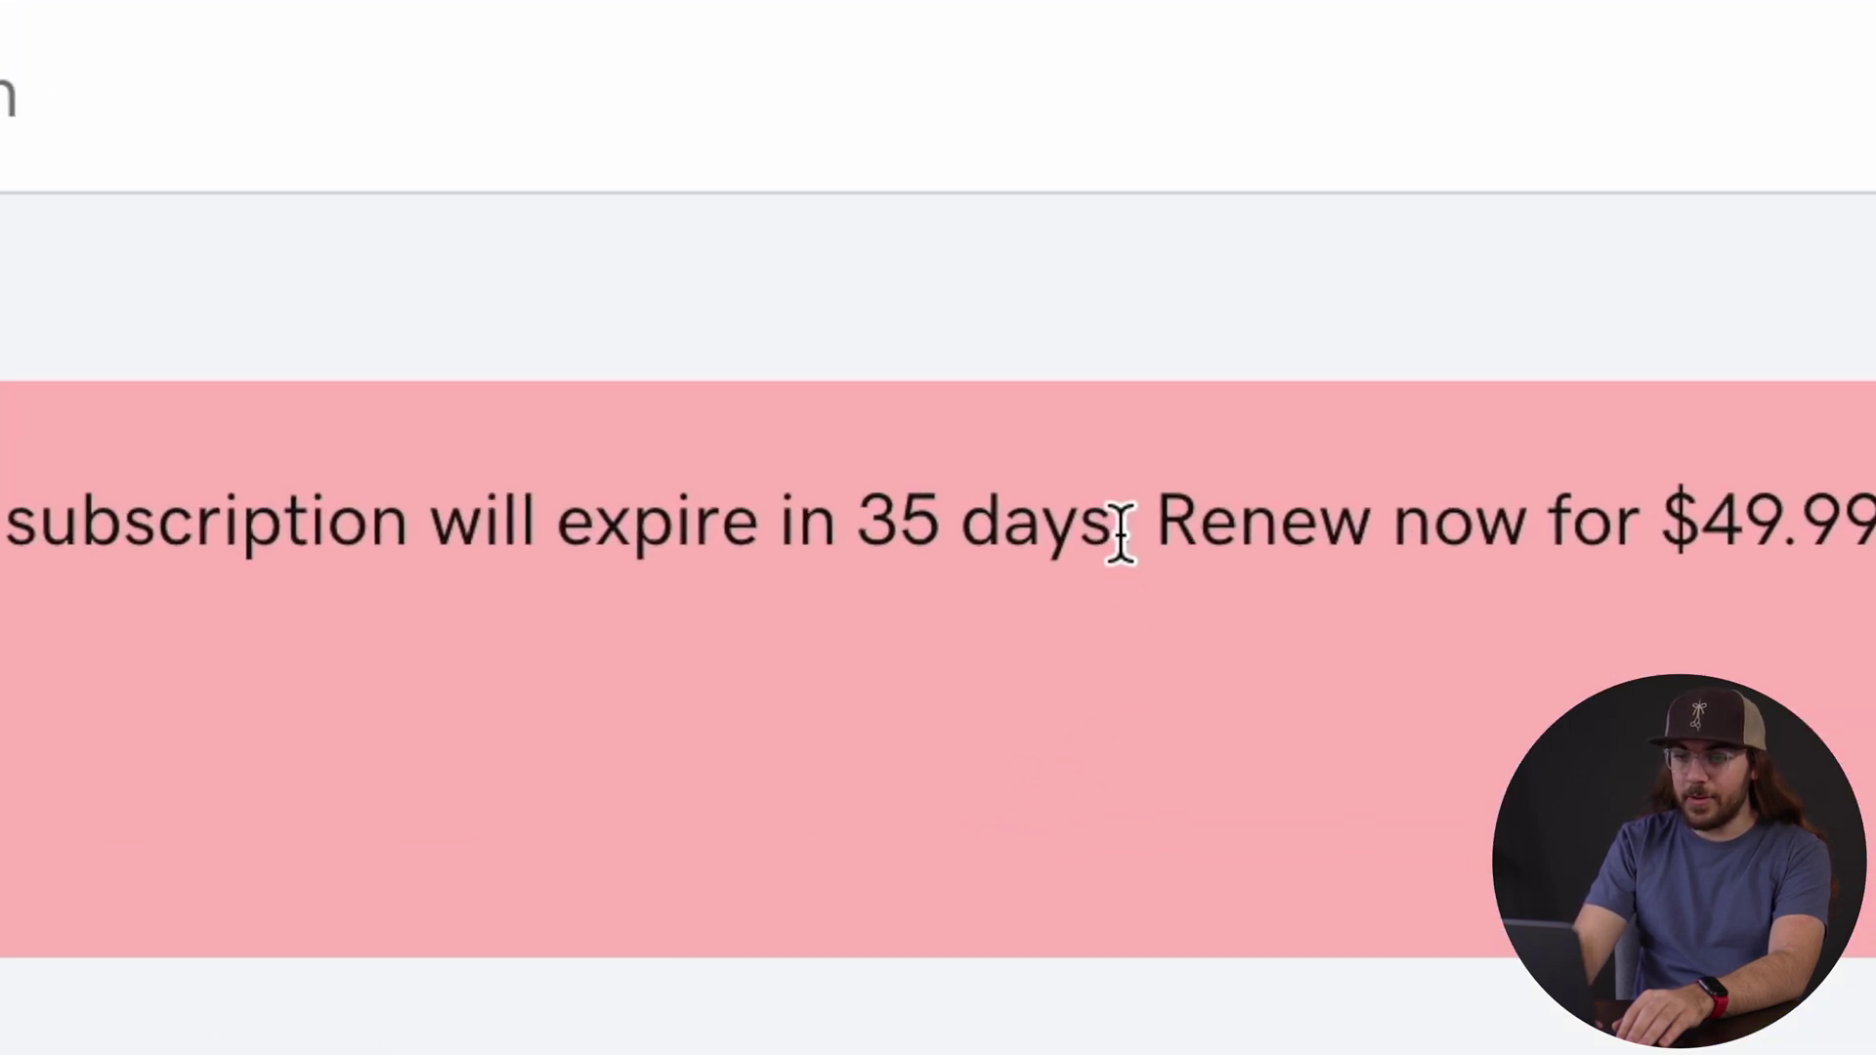
drag(794, 216, 731, 215)
drag(880, 535, 826, 535)
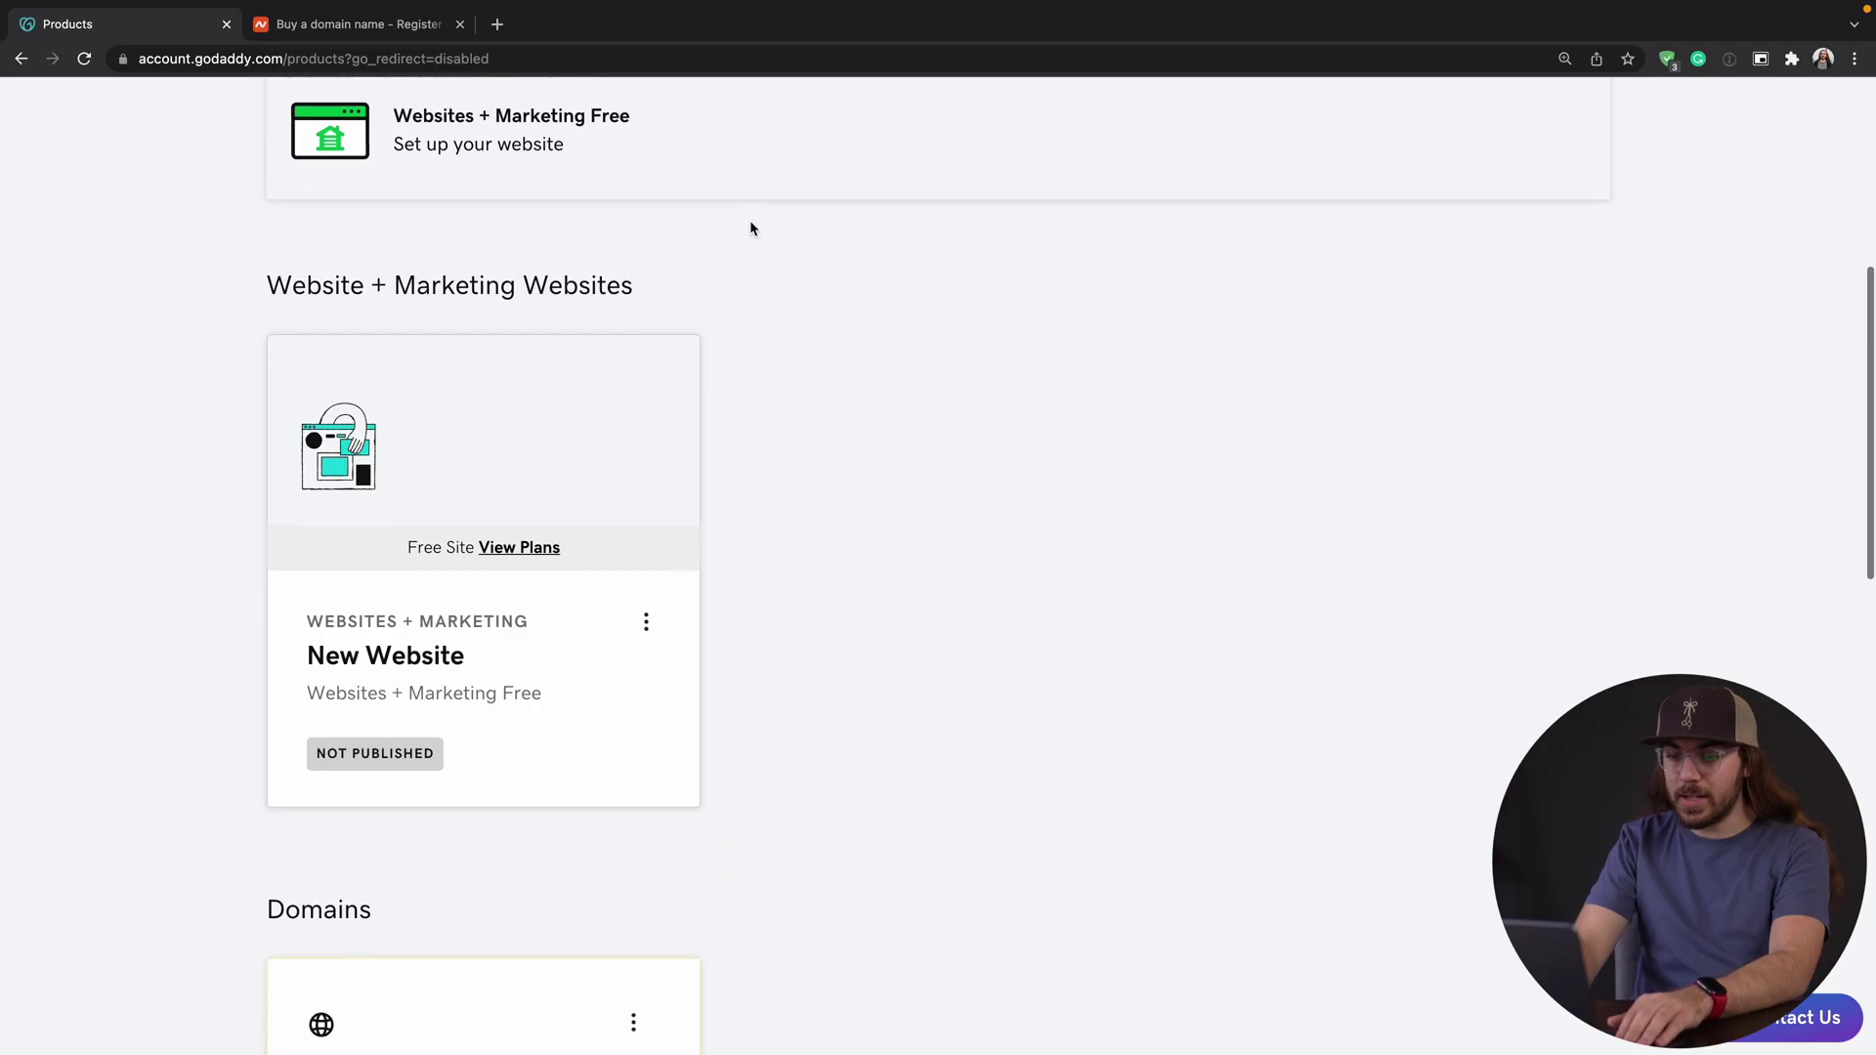
- Open the craylor.online card under Domains on My Products
scroll(750, 227, down, 3)
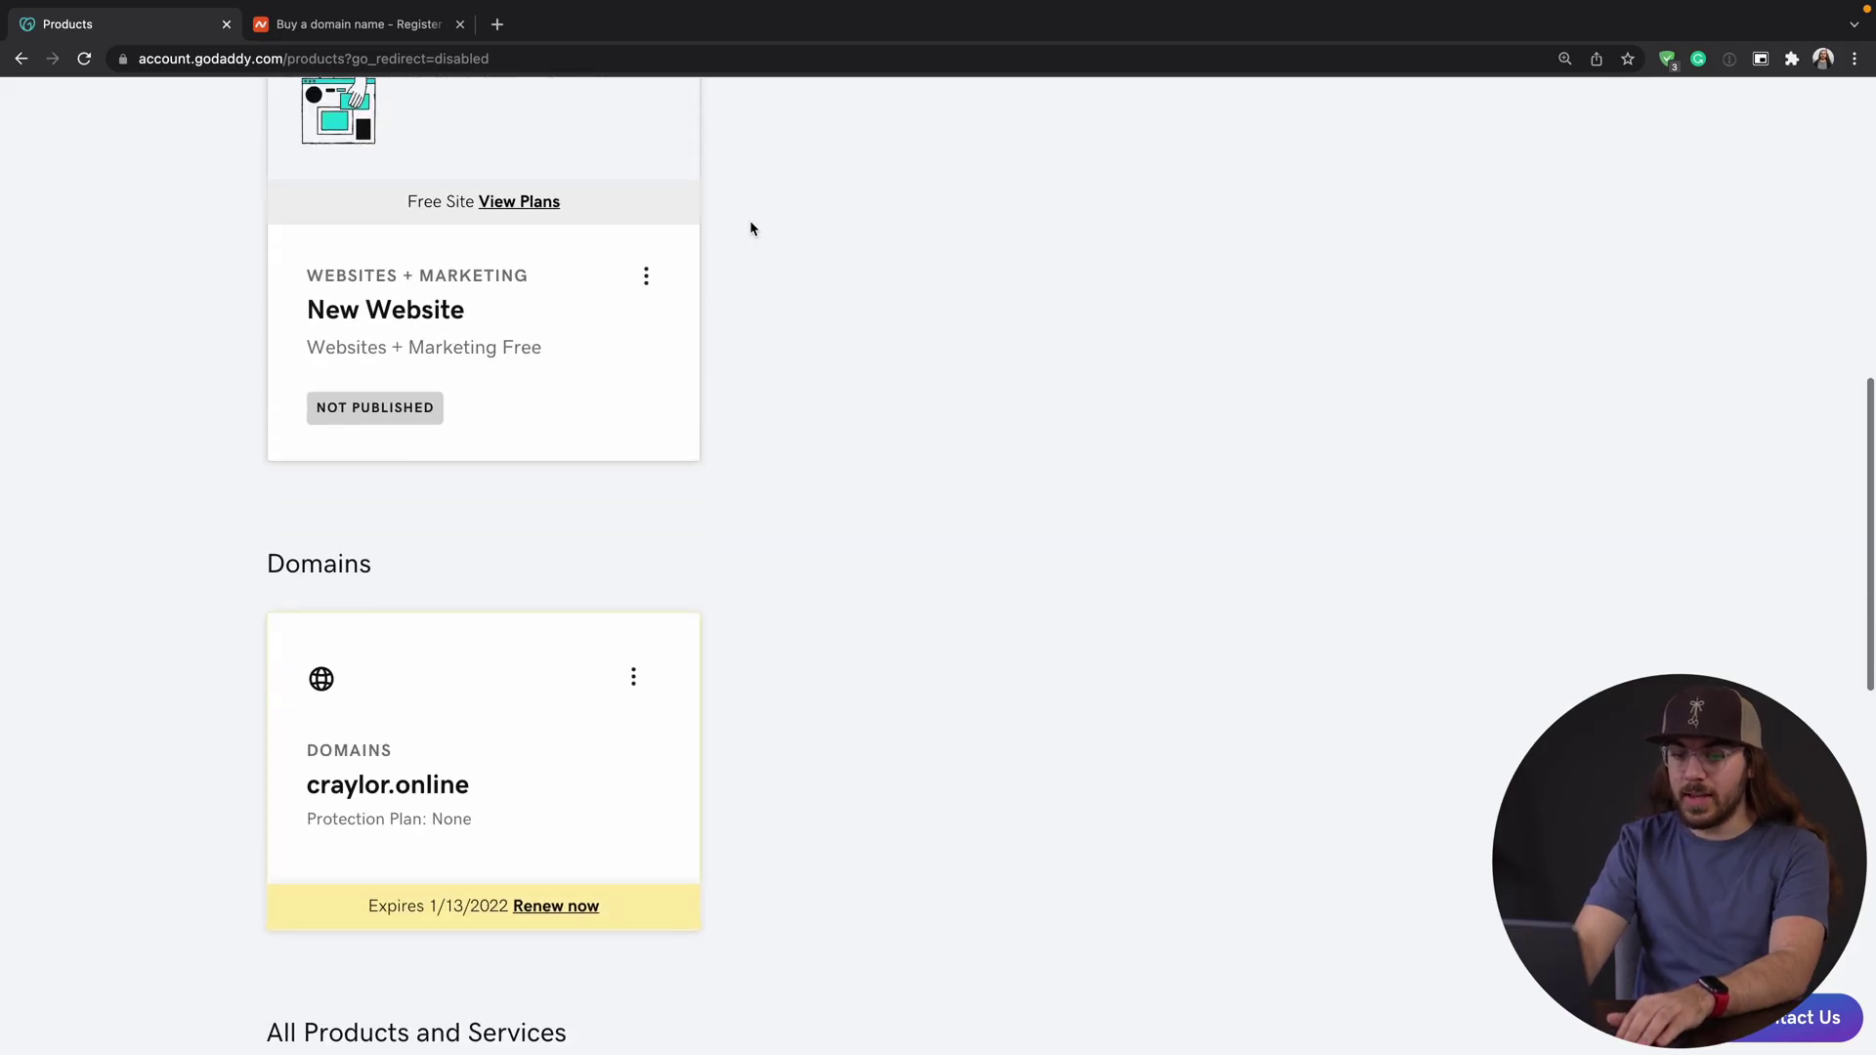
scroll(750, 227, down, 2)
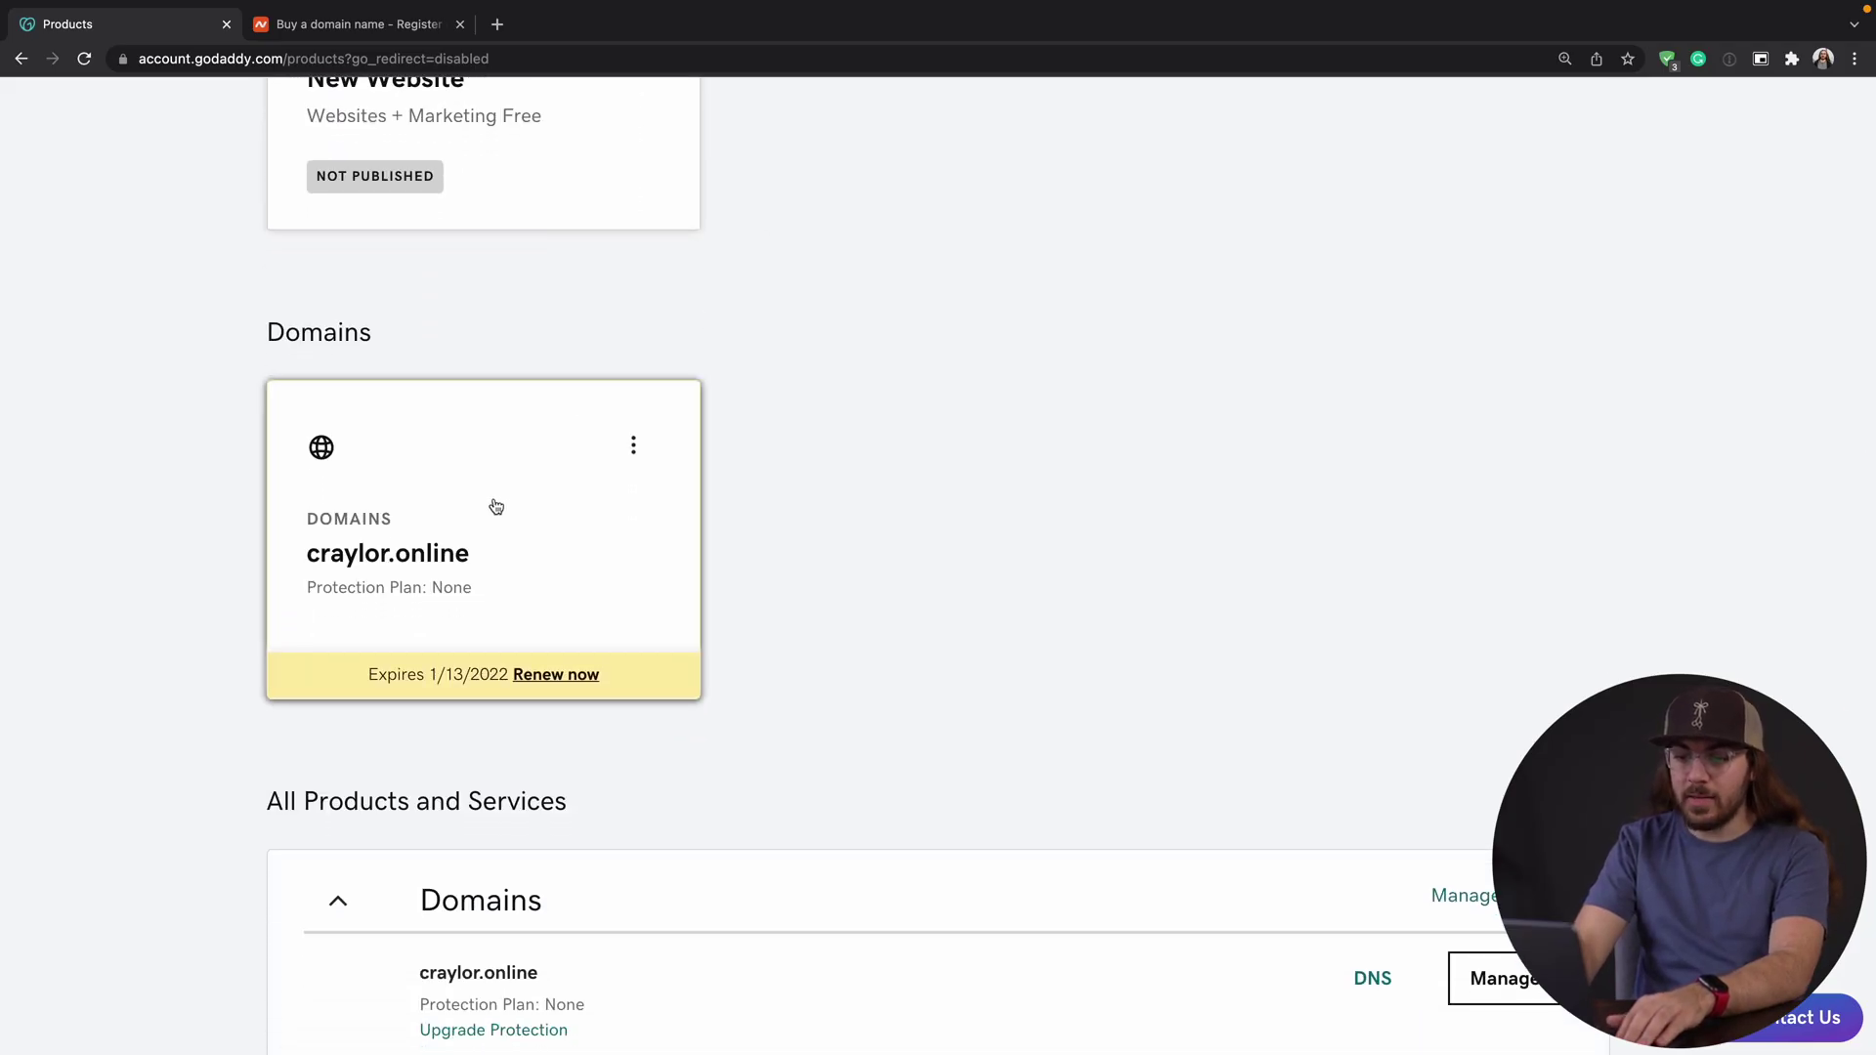
click(422, 533)
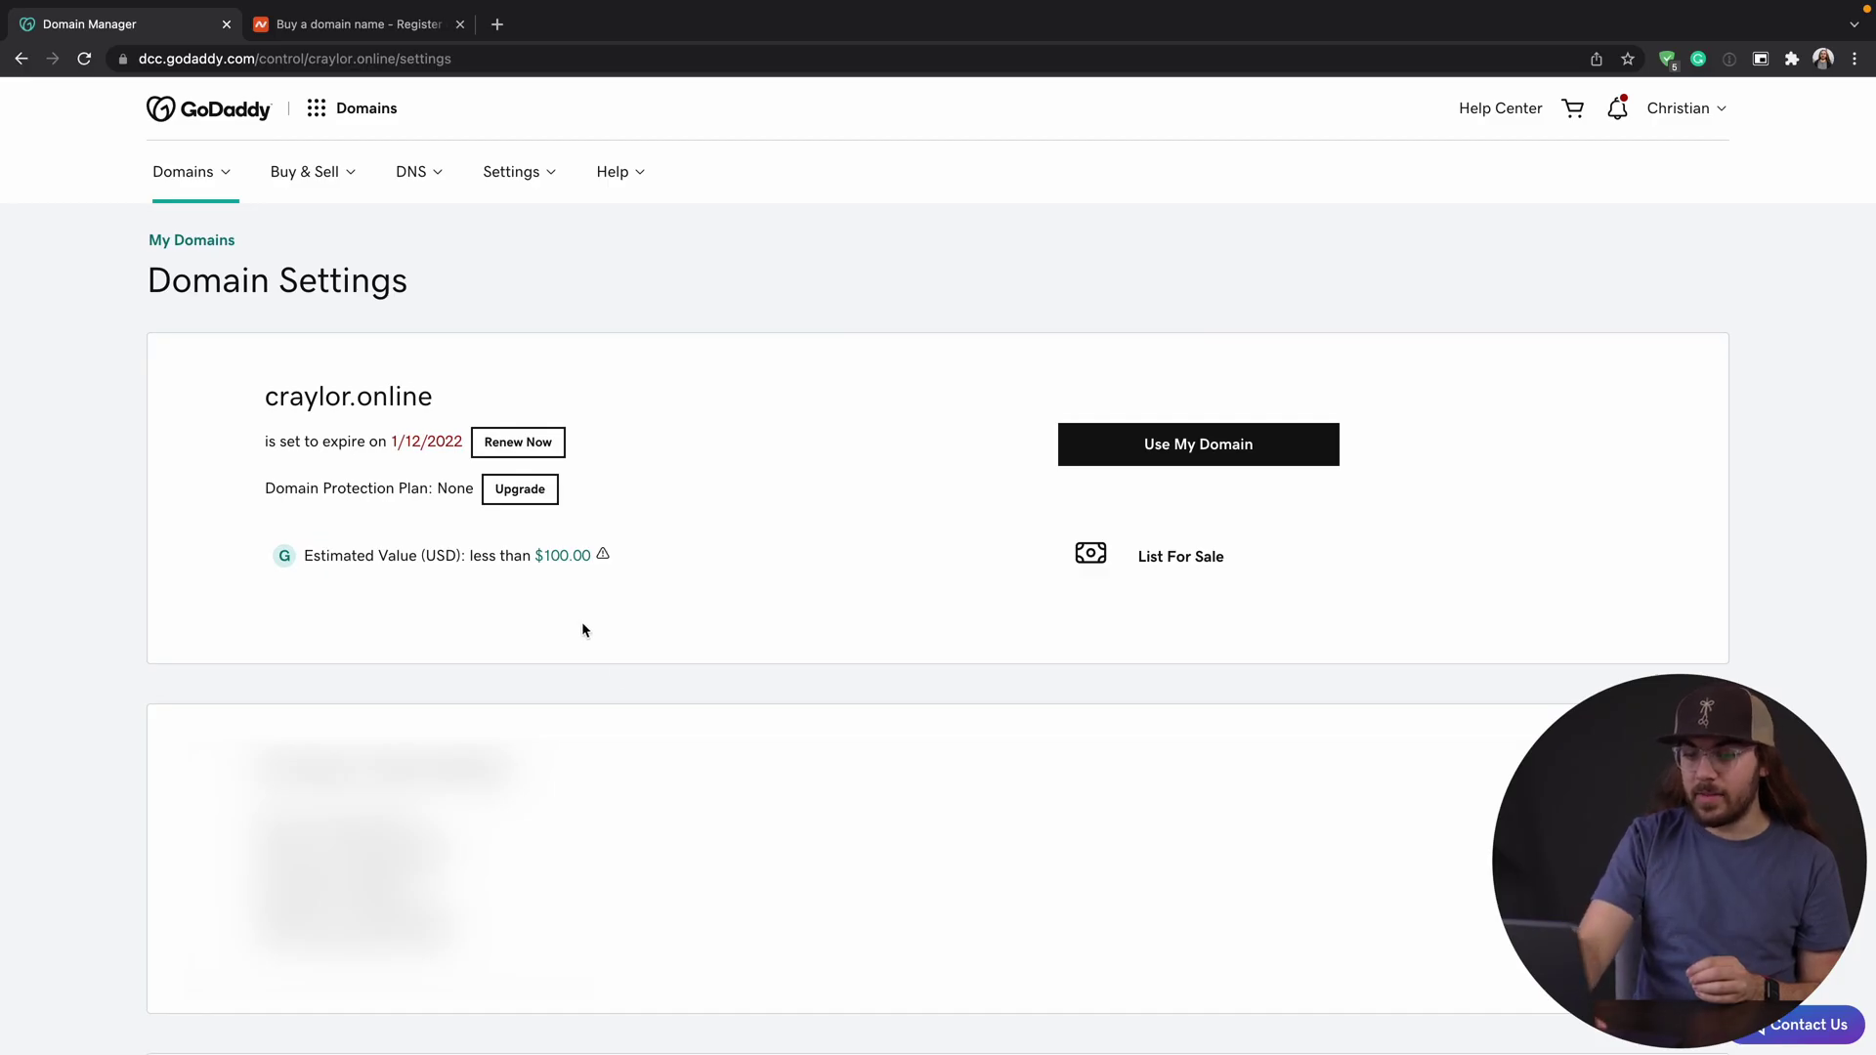
- Switch the craylor.online domain lock off, confirm the unlock, and reload the settings page
scroll(623, 678, down, 5)
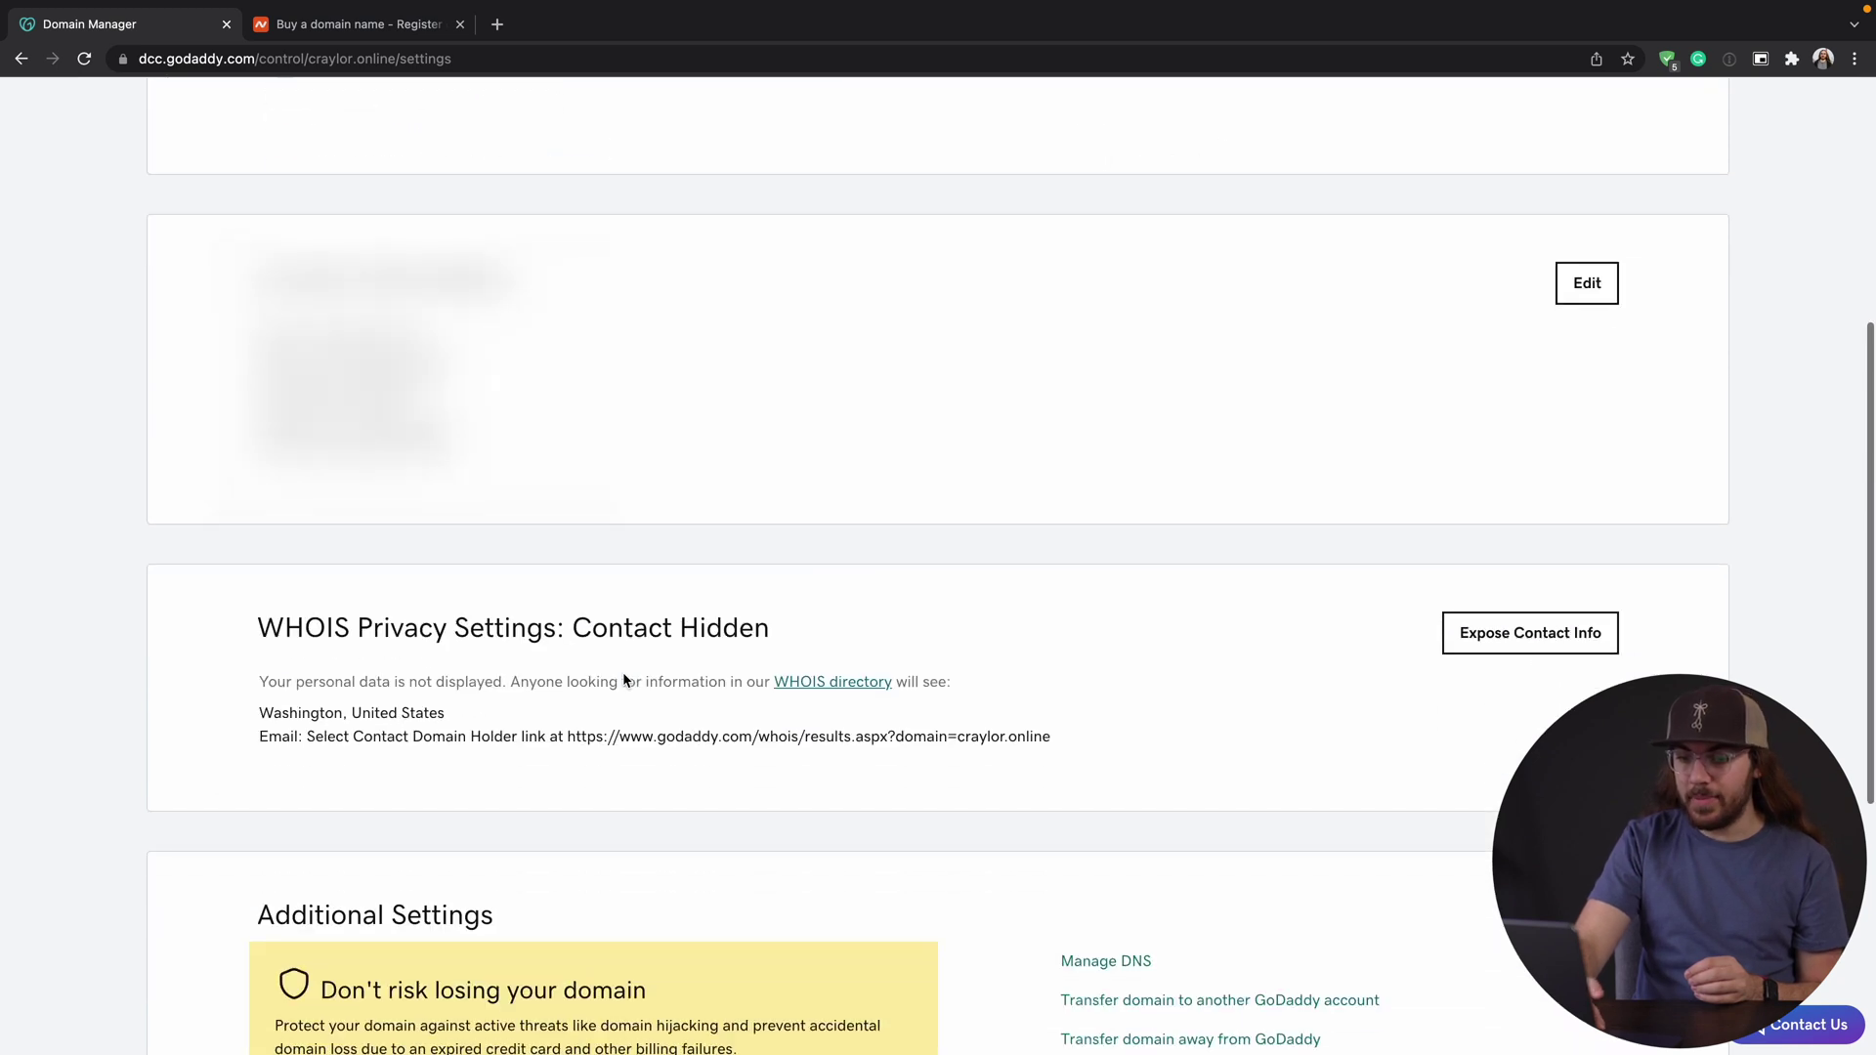
scroll(623, 677, down, 5)
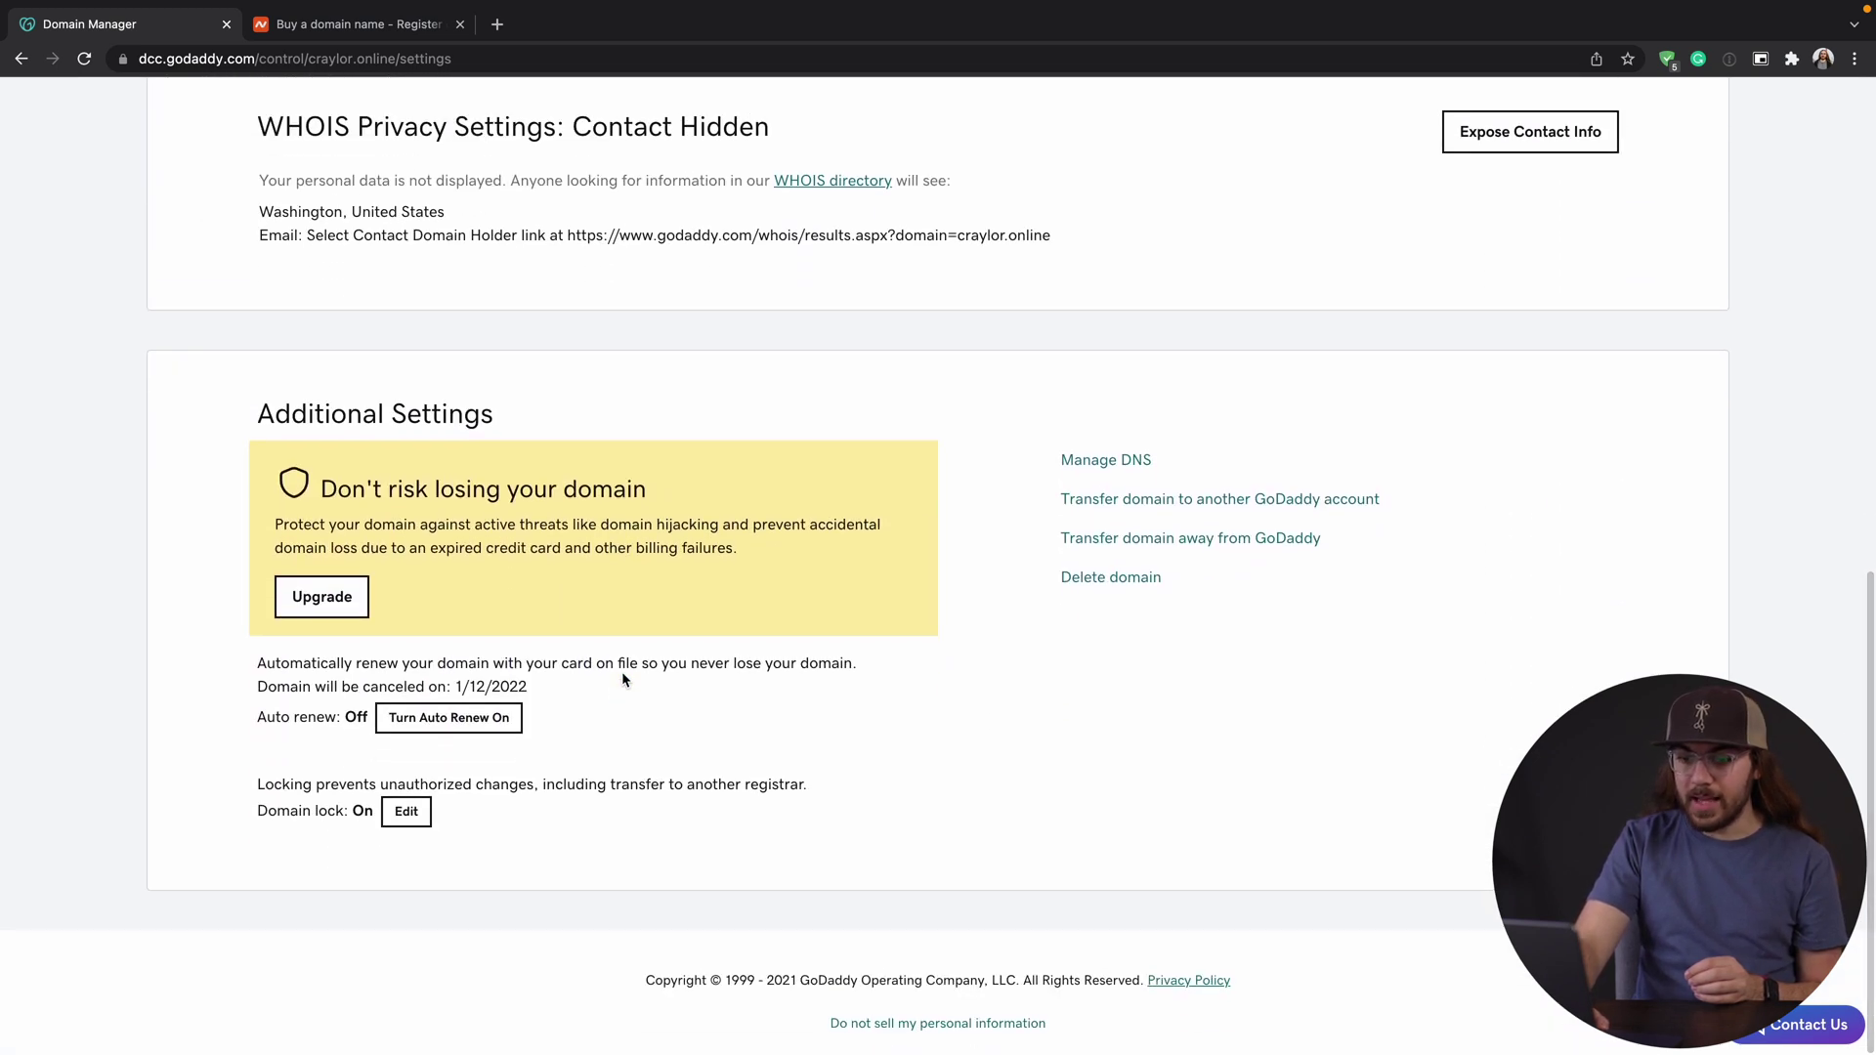
click(416, 819)
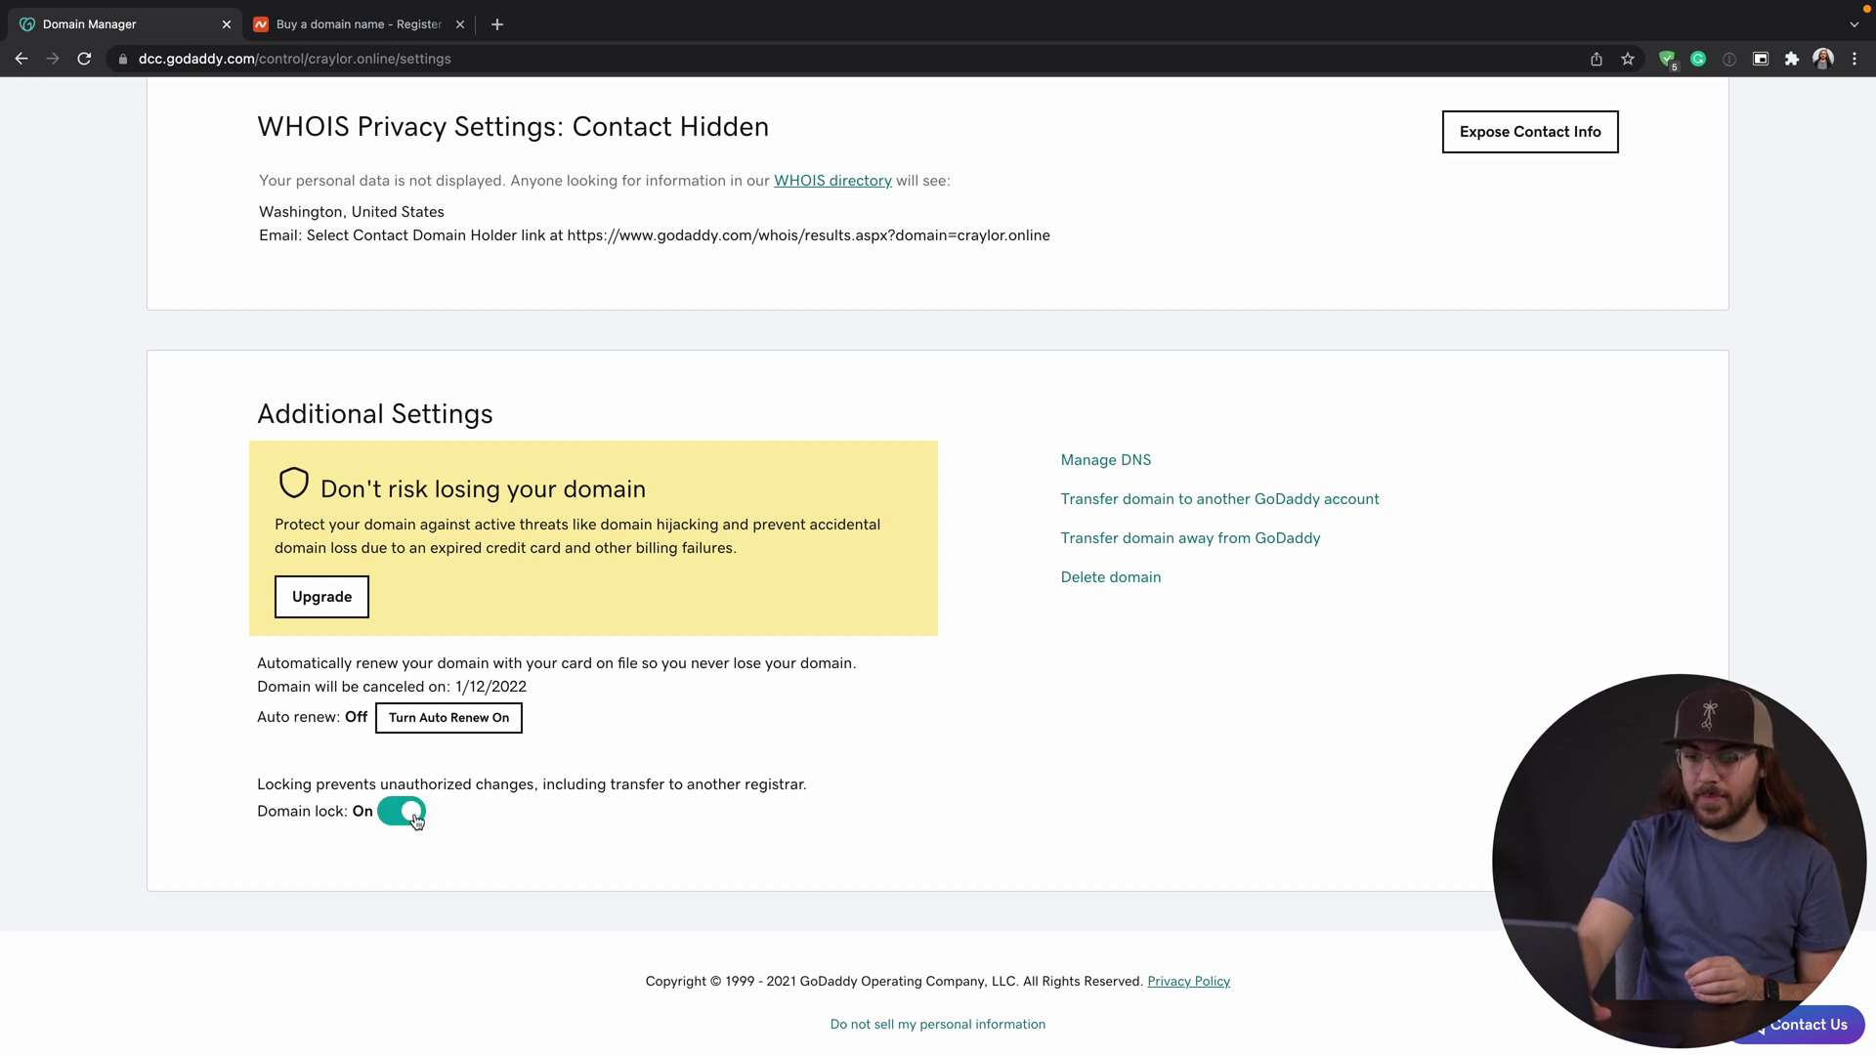
click(399, 813)
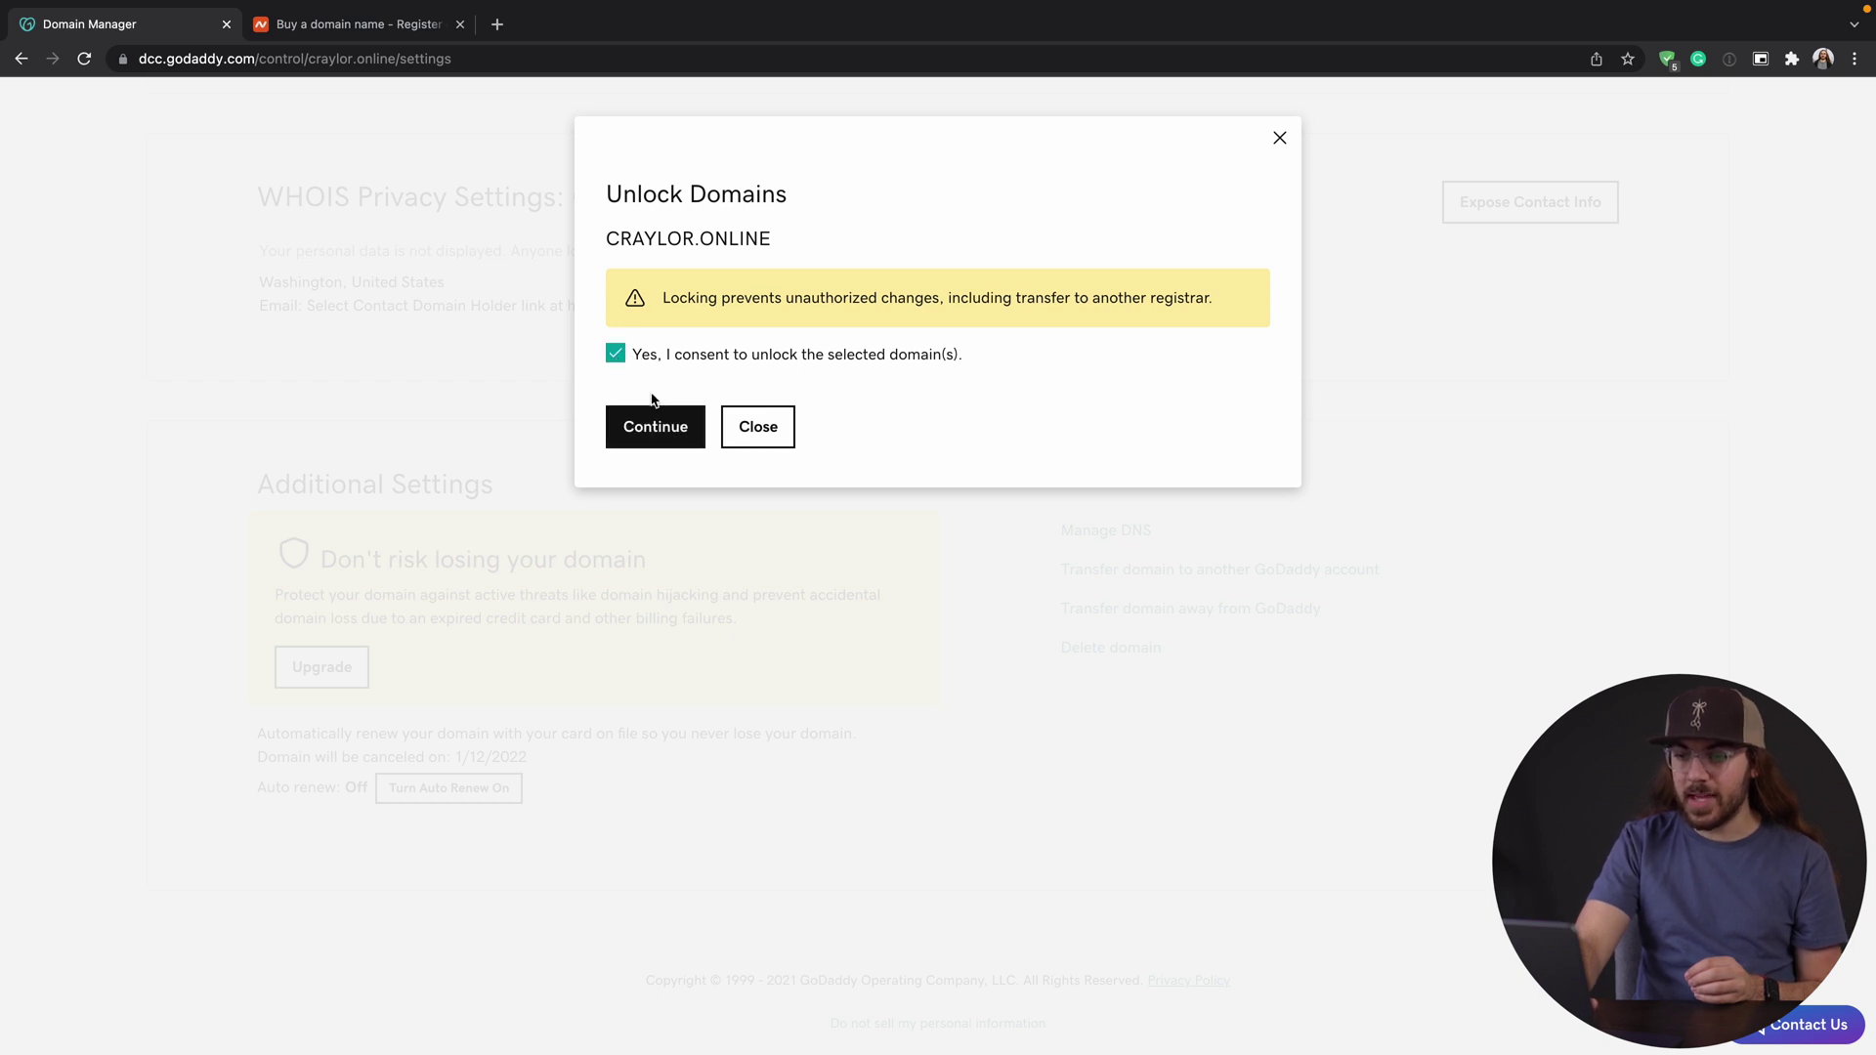
click(680, 440)
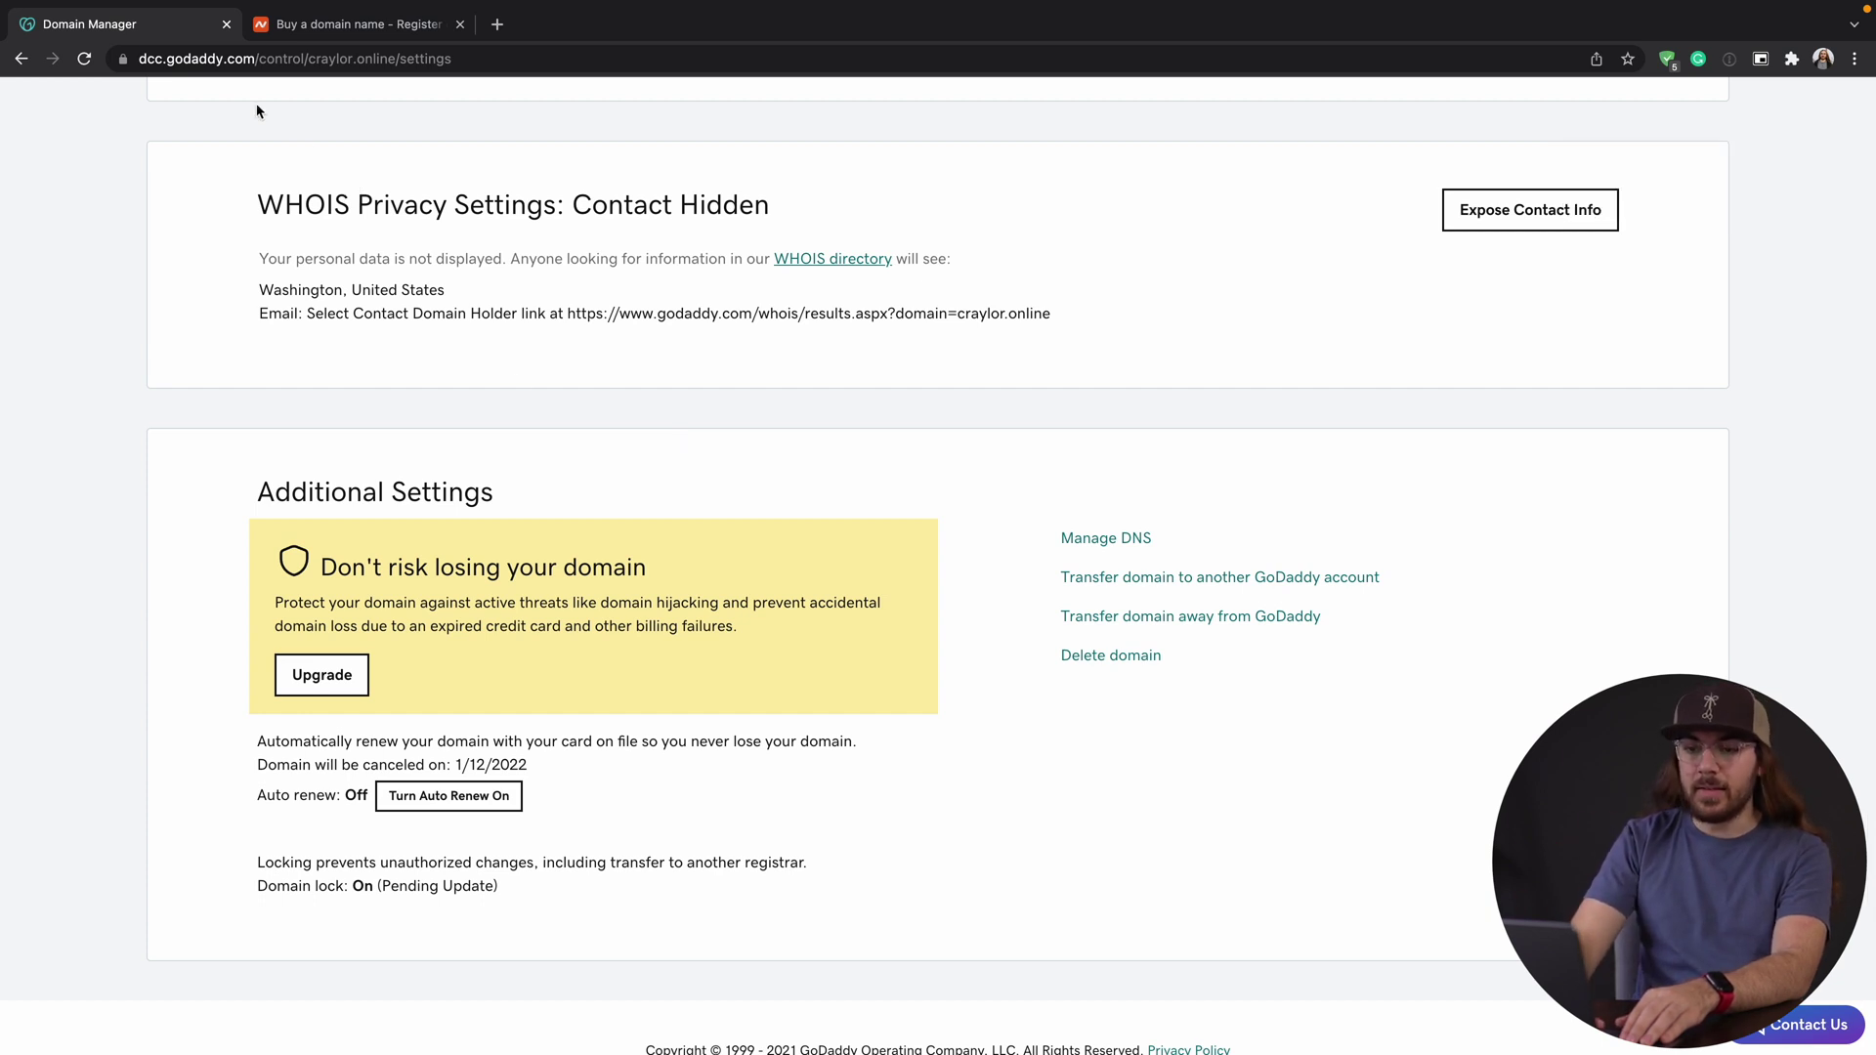
click(84, 58)
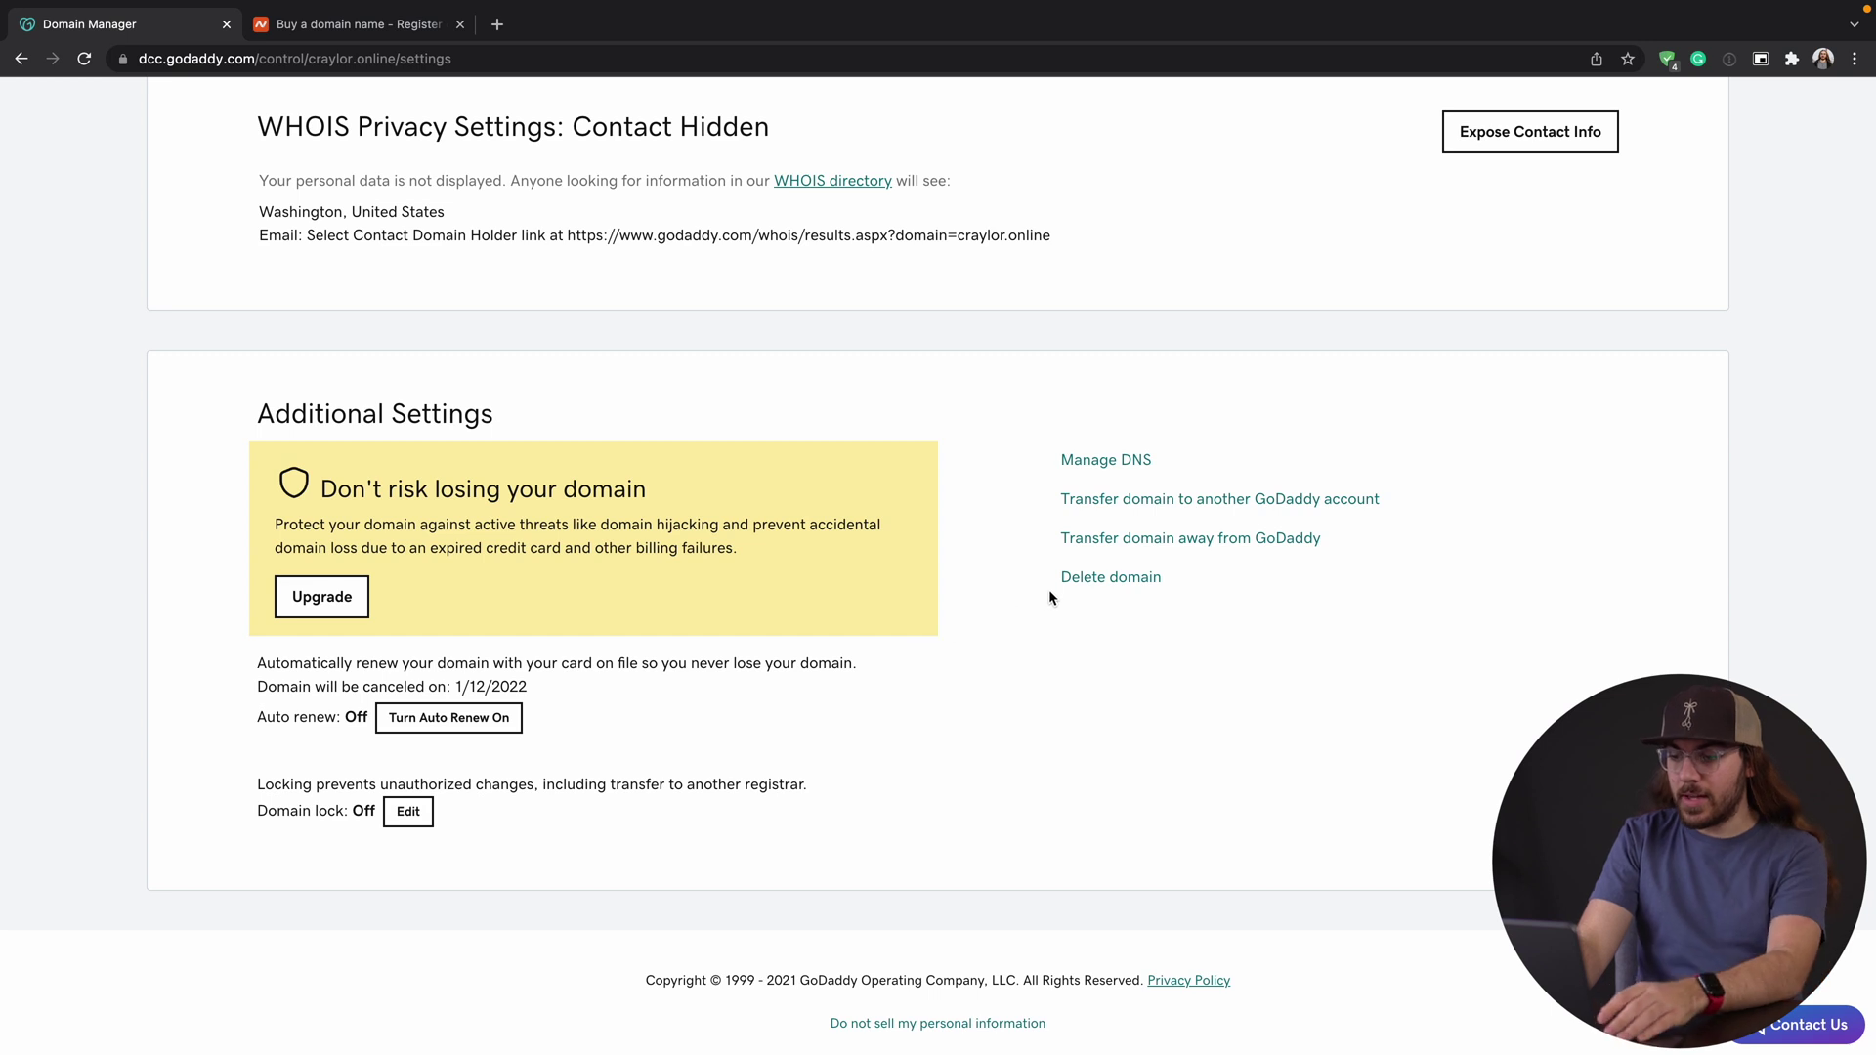
- Begin transferring craylor.online away from GoDaddy and reveal its authorization code
click(1162, 539)
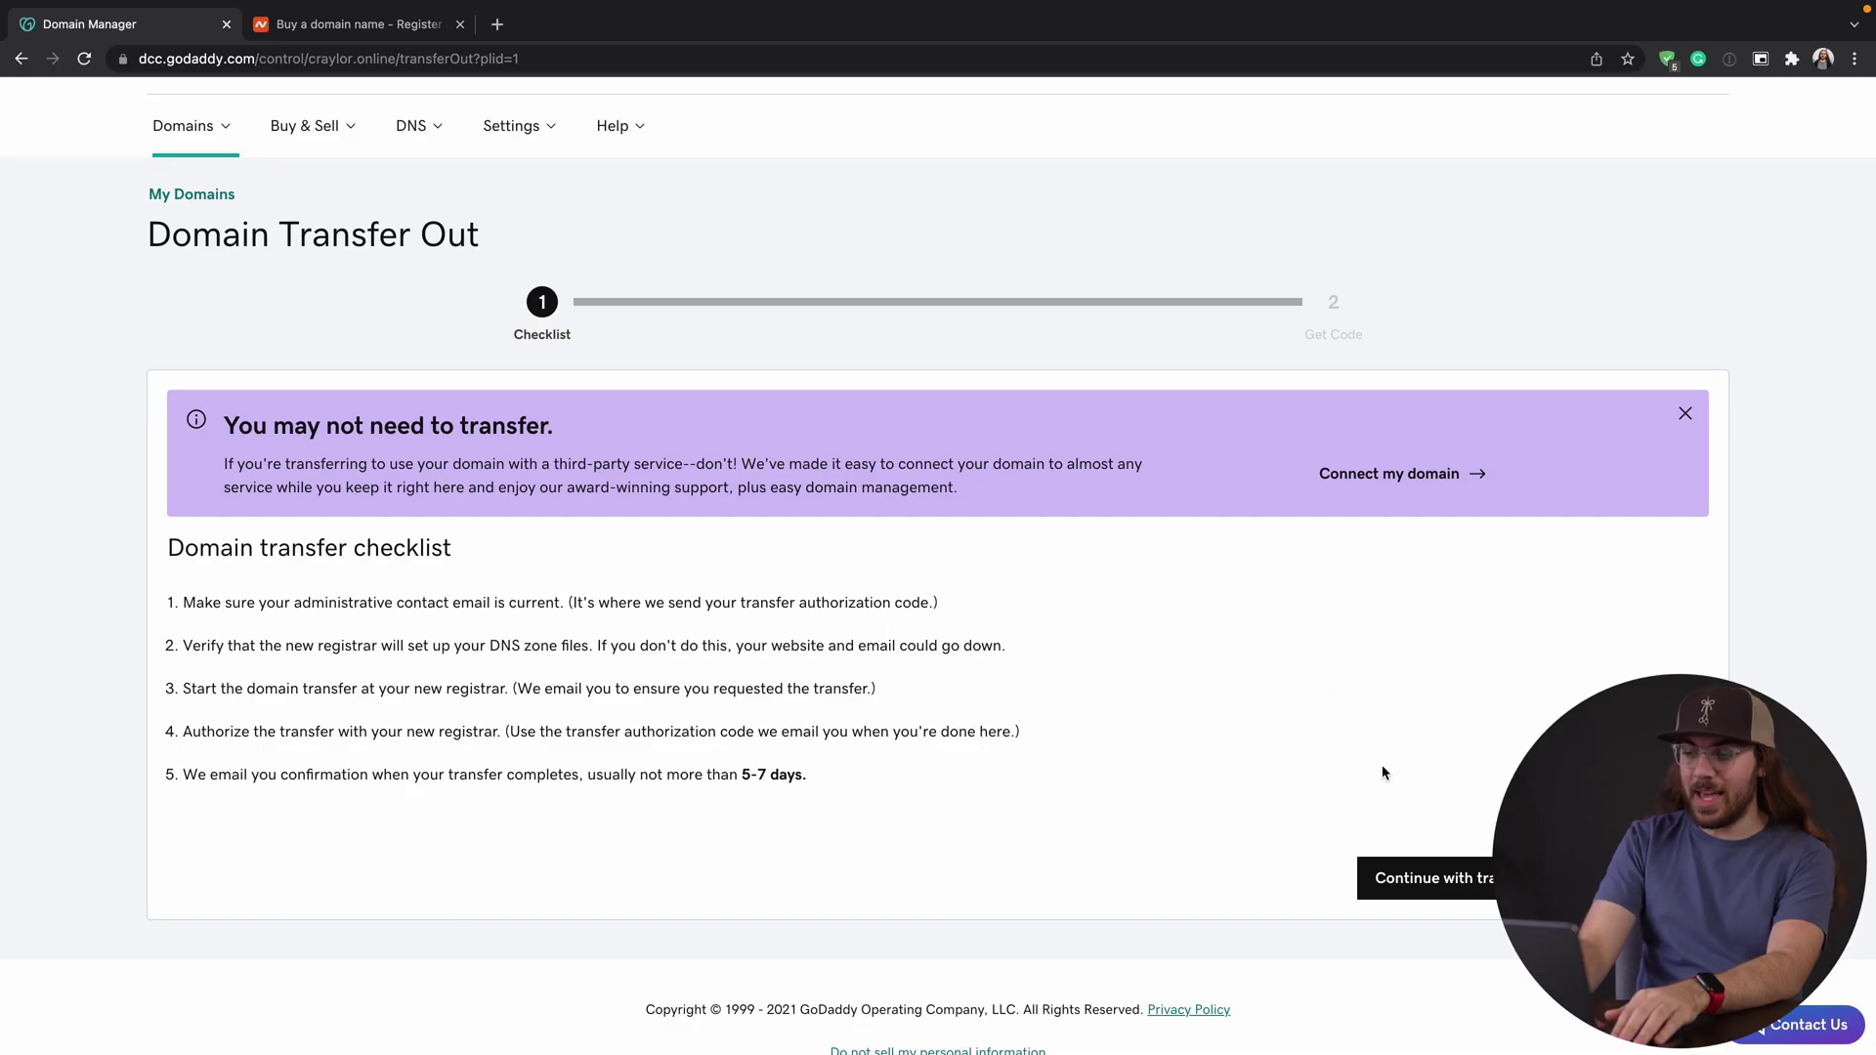
click(1460, 884)
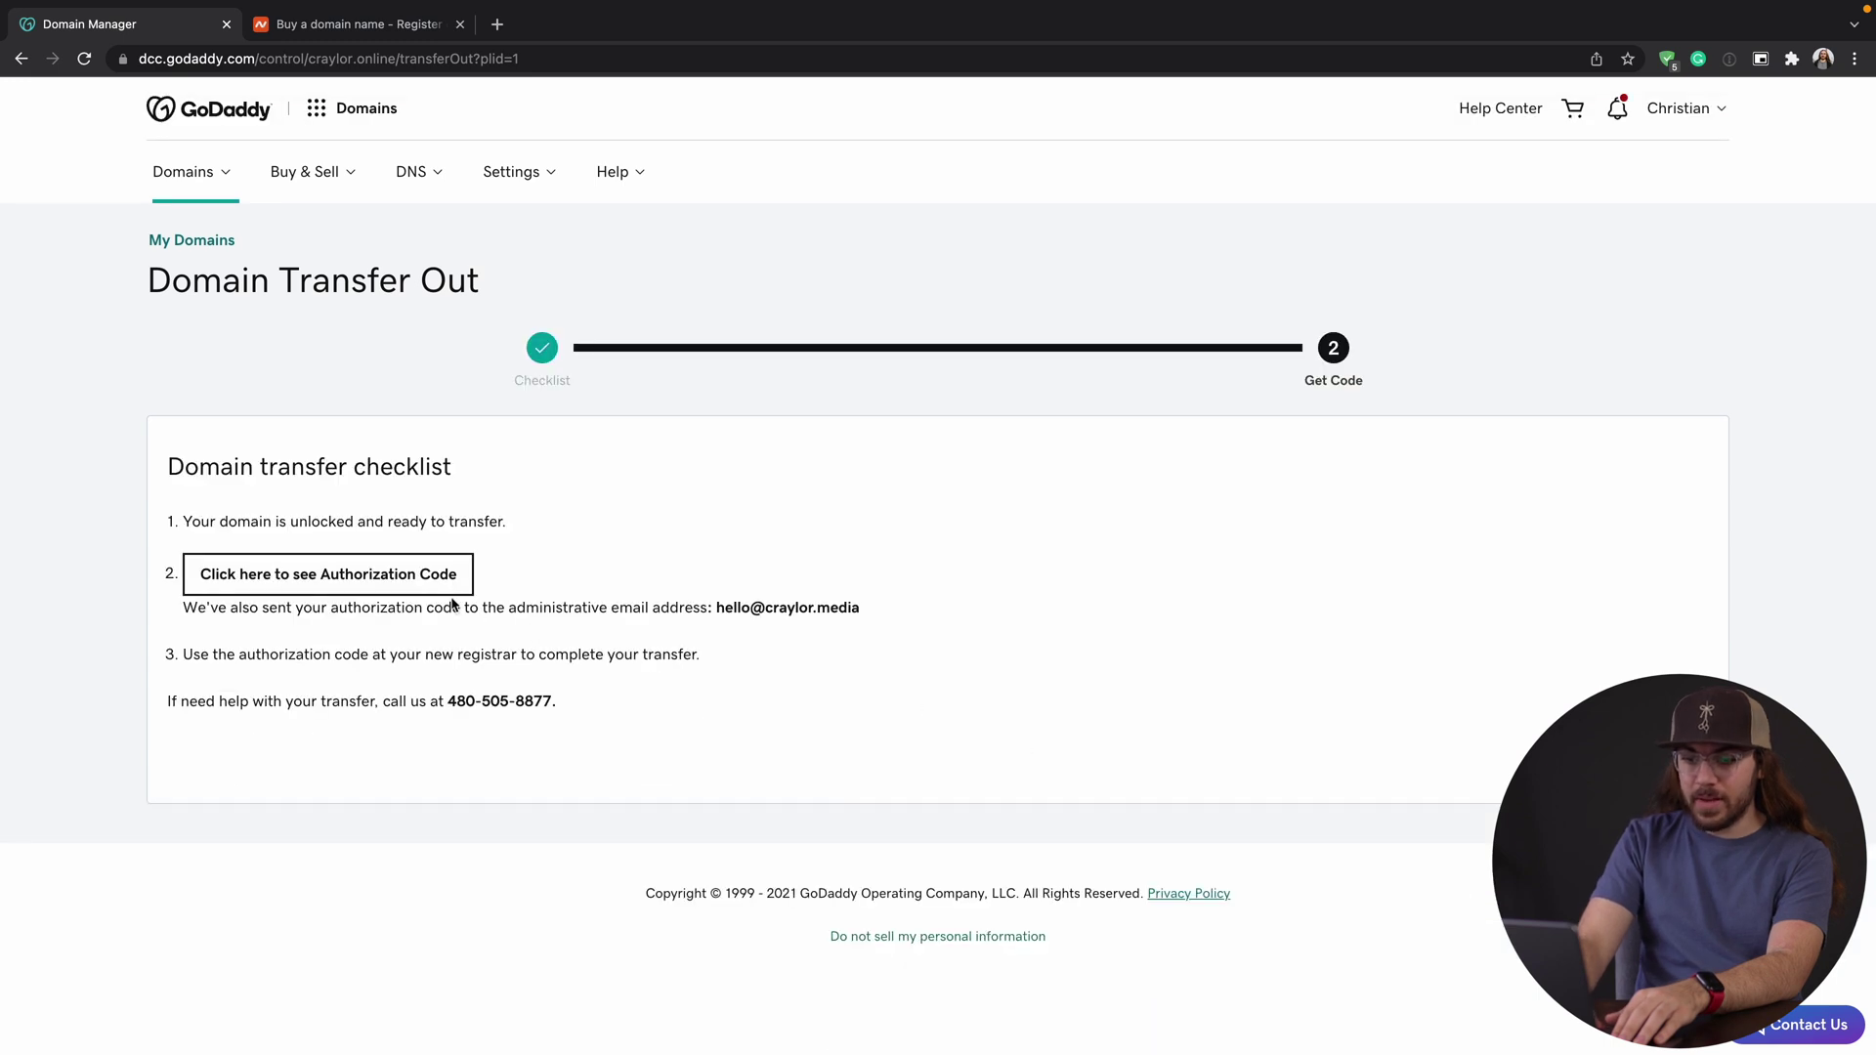
click(401, 577)
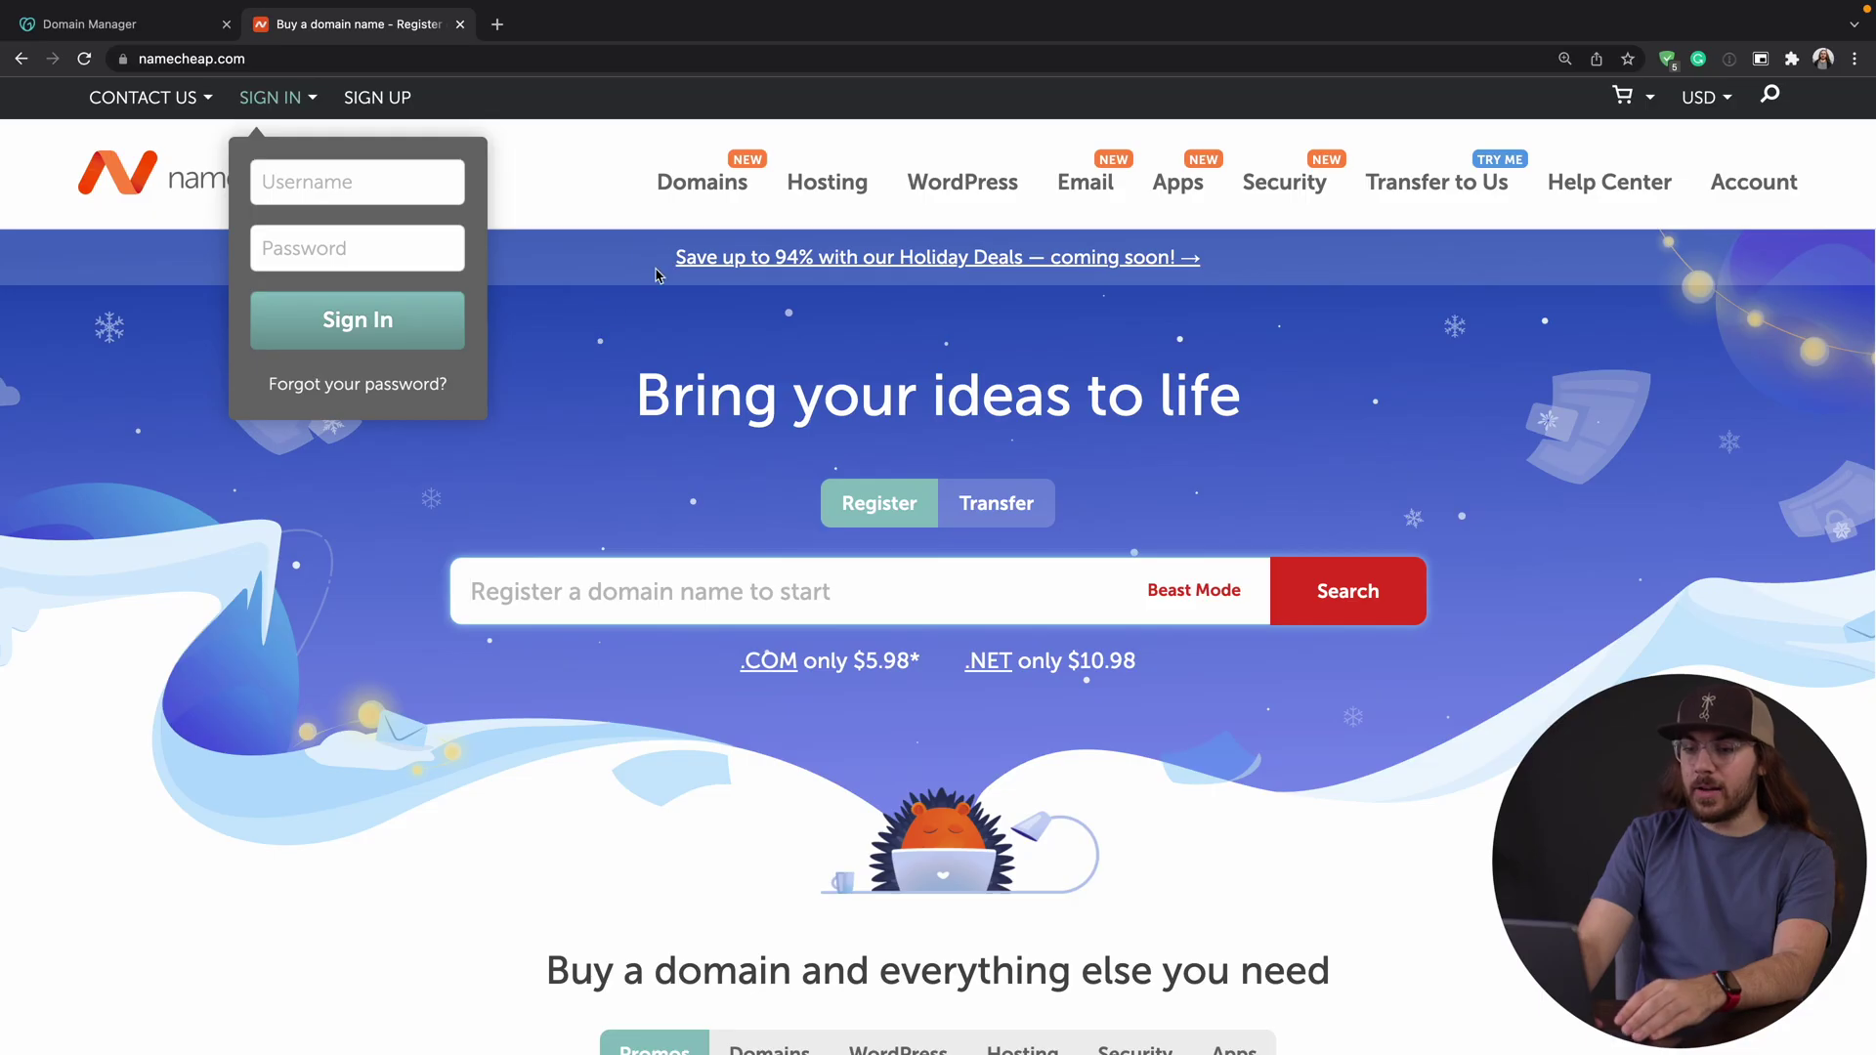
- Bring up Namecheap's homepage with the Domains navigation menu showing
mouse_move(720, 202)
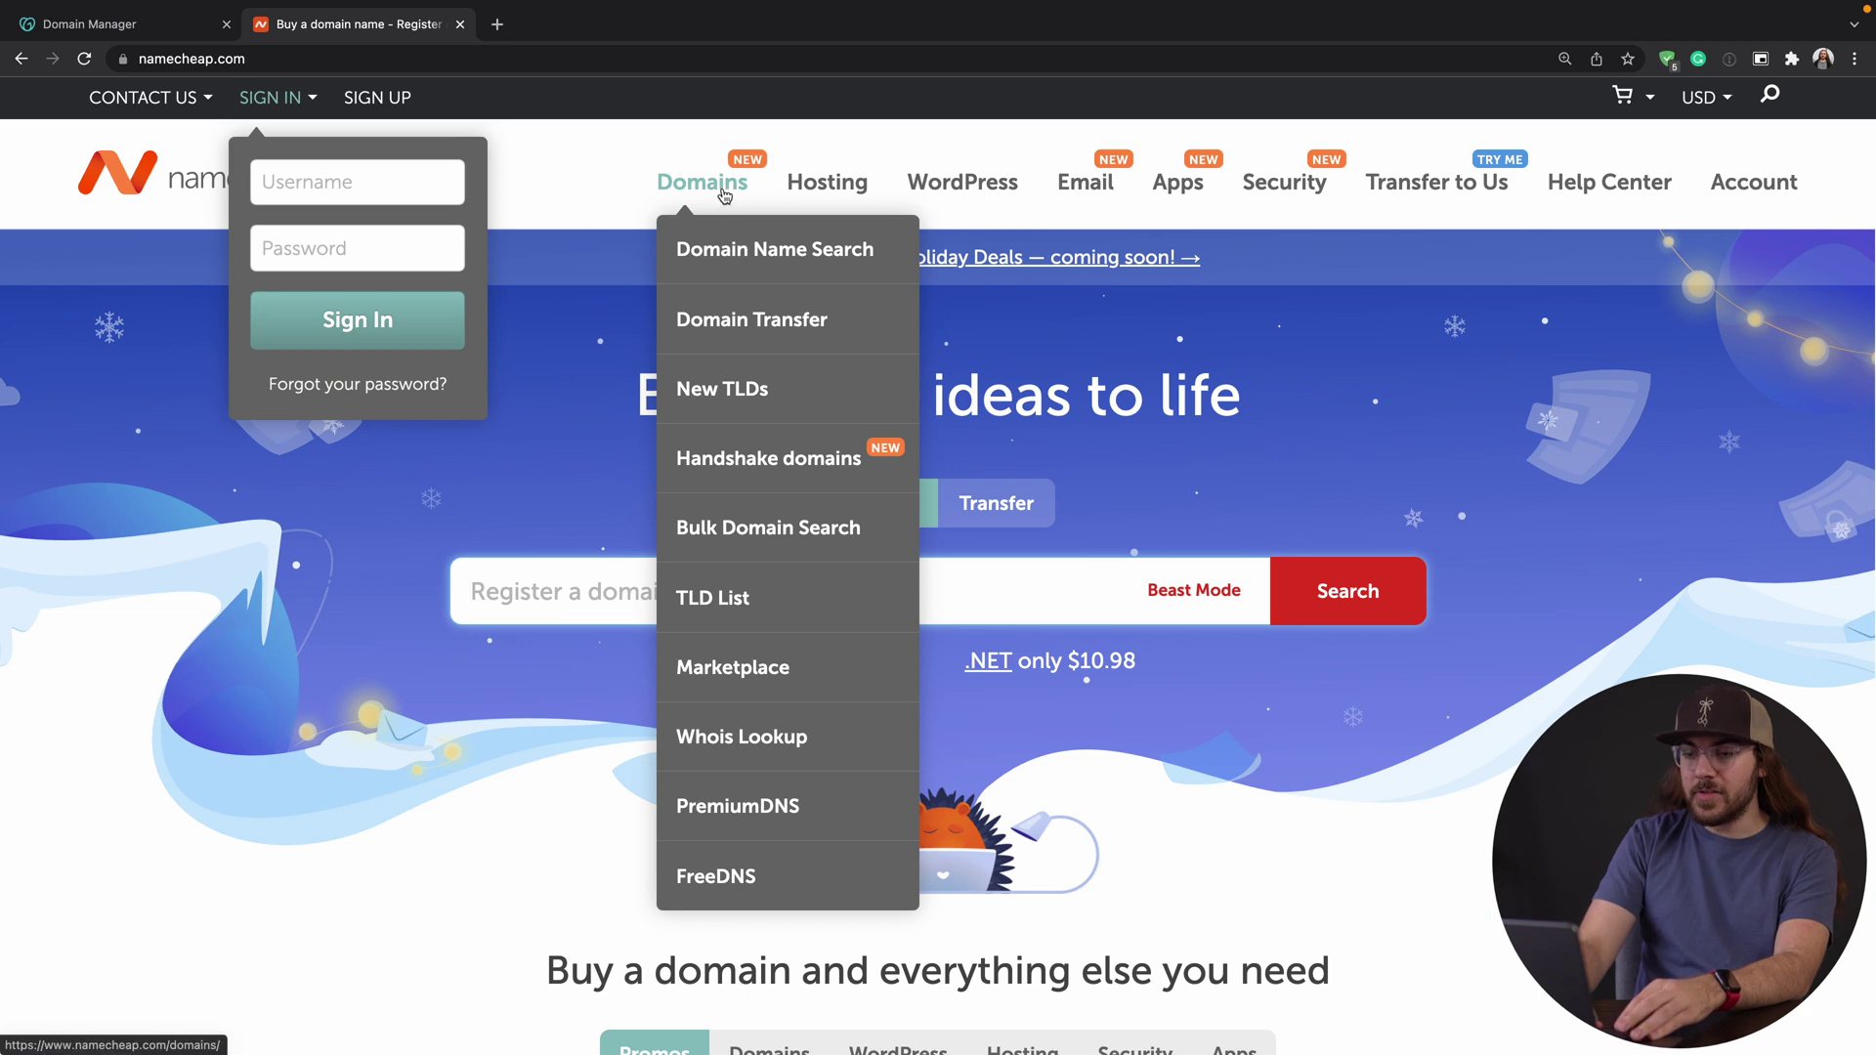
- Run an Easy Domain Transfer eligibility check for craylor.online on Namecheap
click(764, 311)
scroll(768, 454, down, 1)
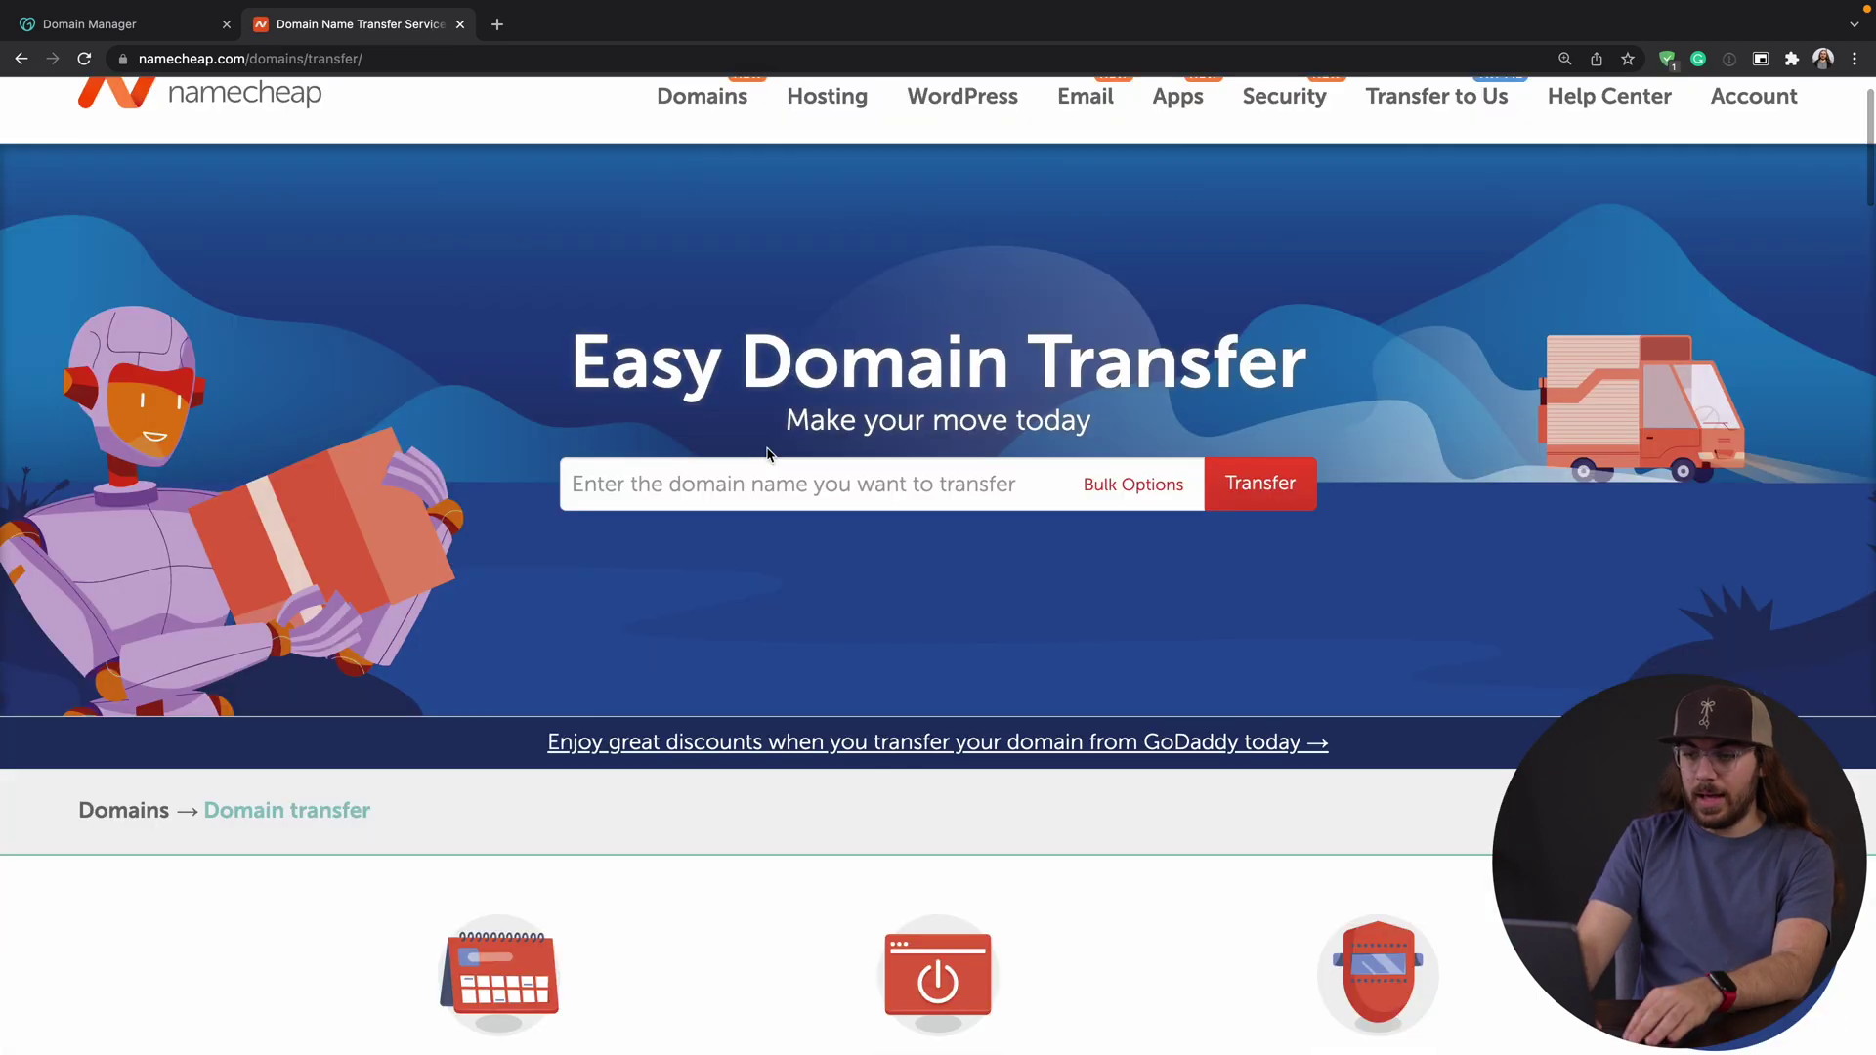
click(766, 430)
text(craylor.online)
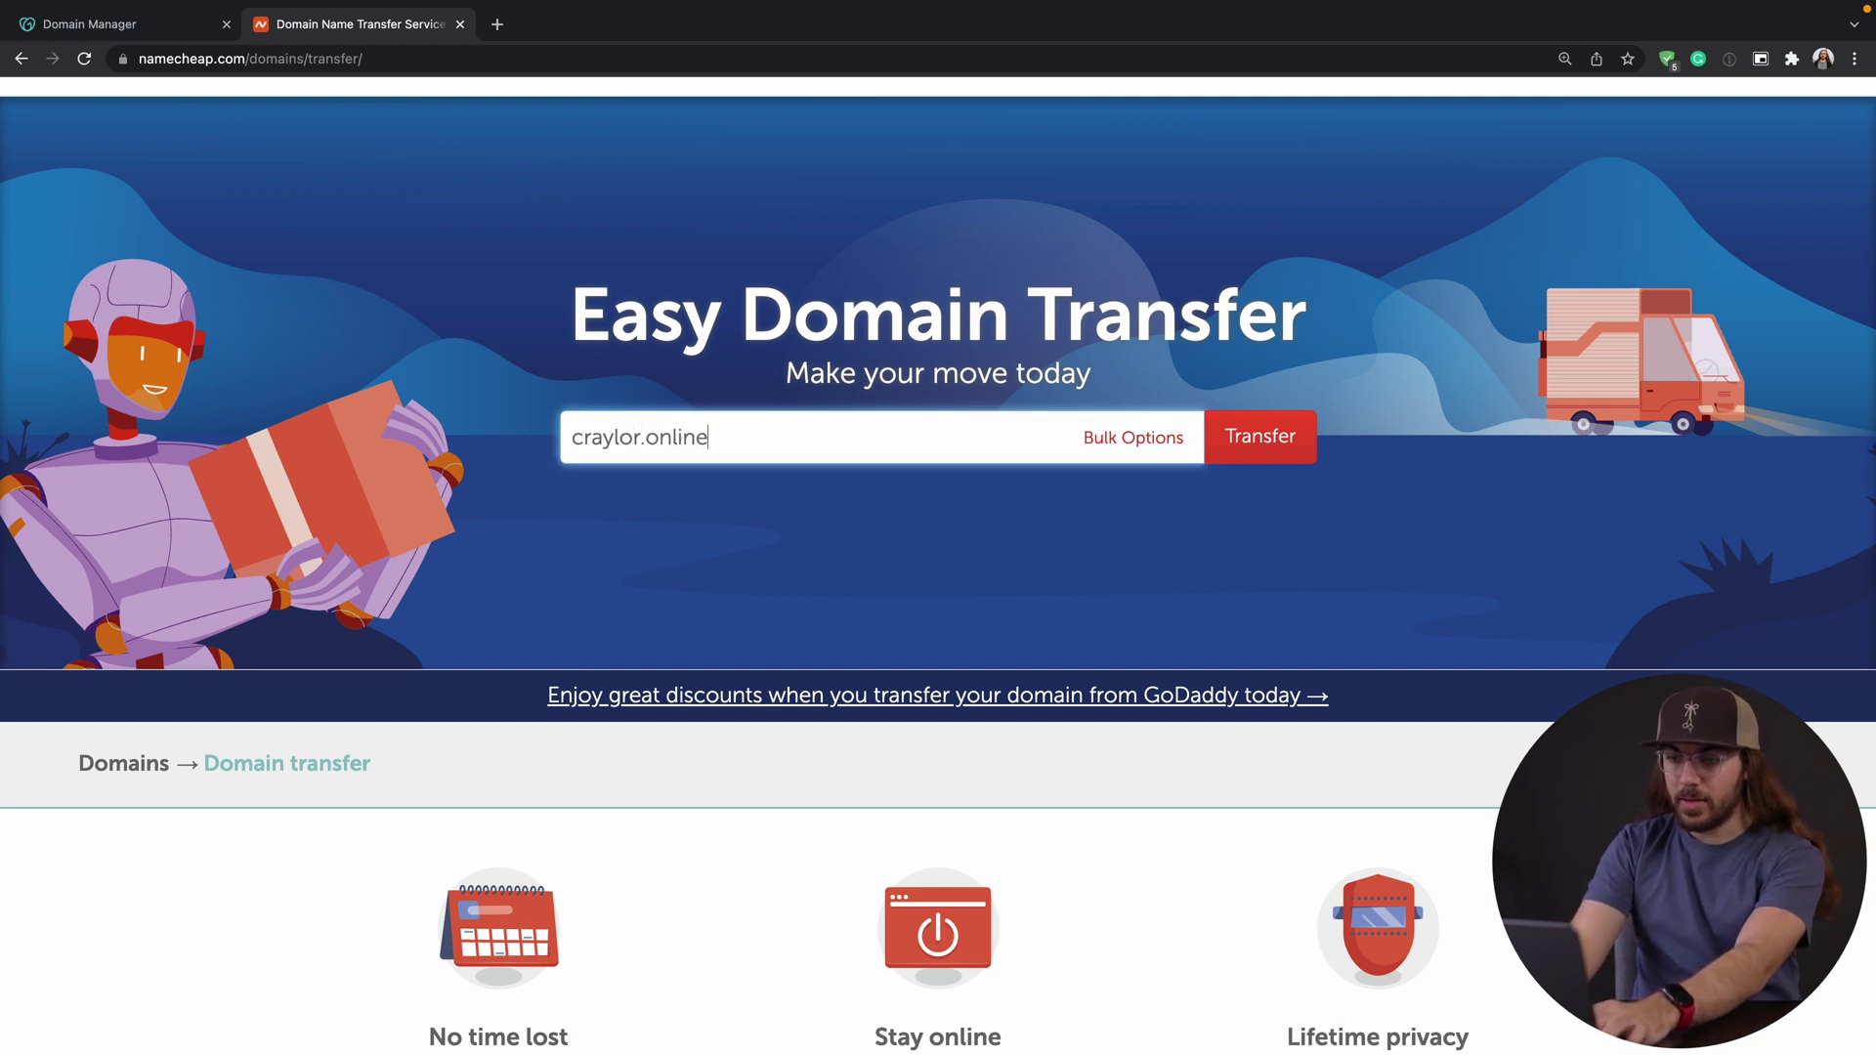
click(1238, 448)
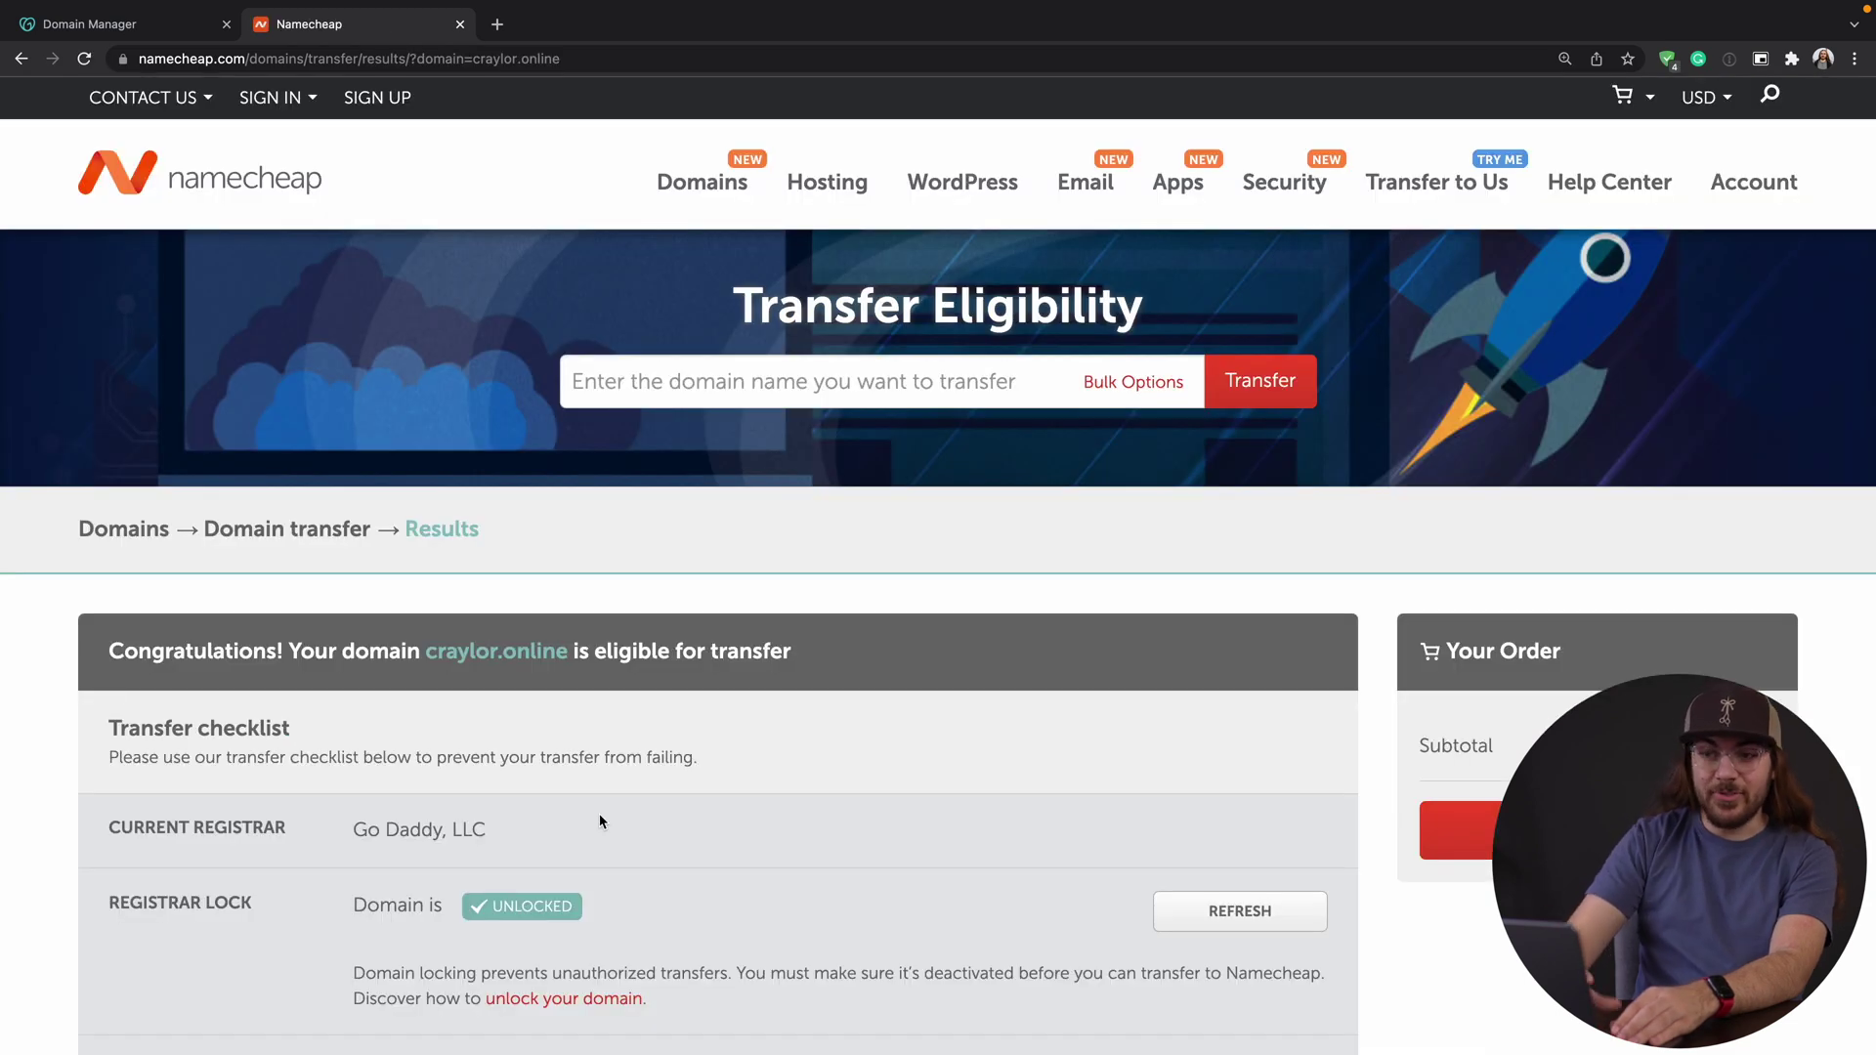
- Paste the GoDaddy authorization code, add the craylor.online transfer to the cart, and view it
scroll(601, 821, down, 2)
scroll(600, 819, down, 1)
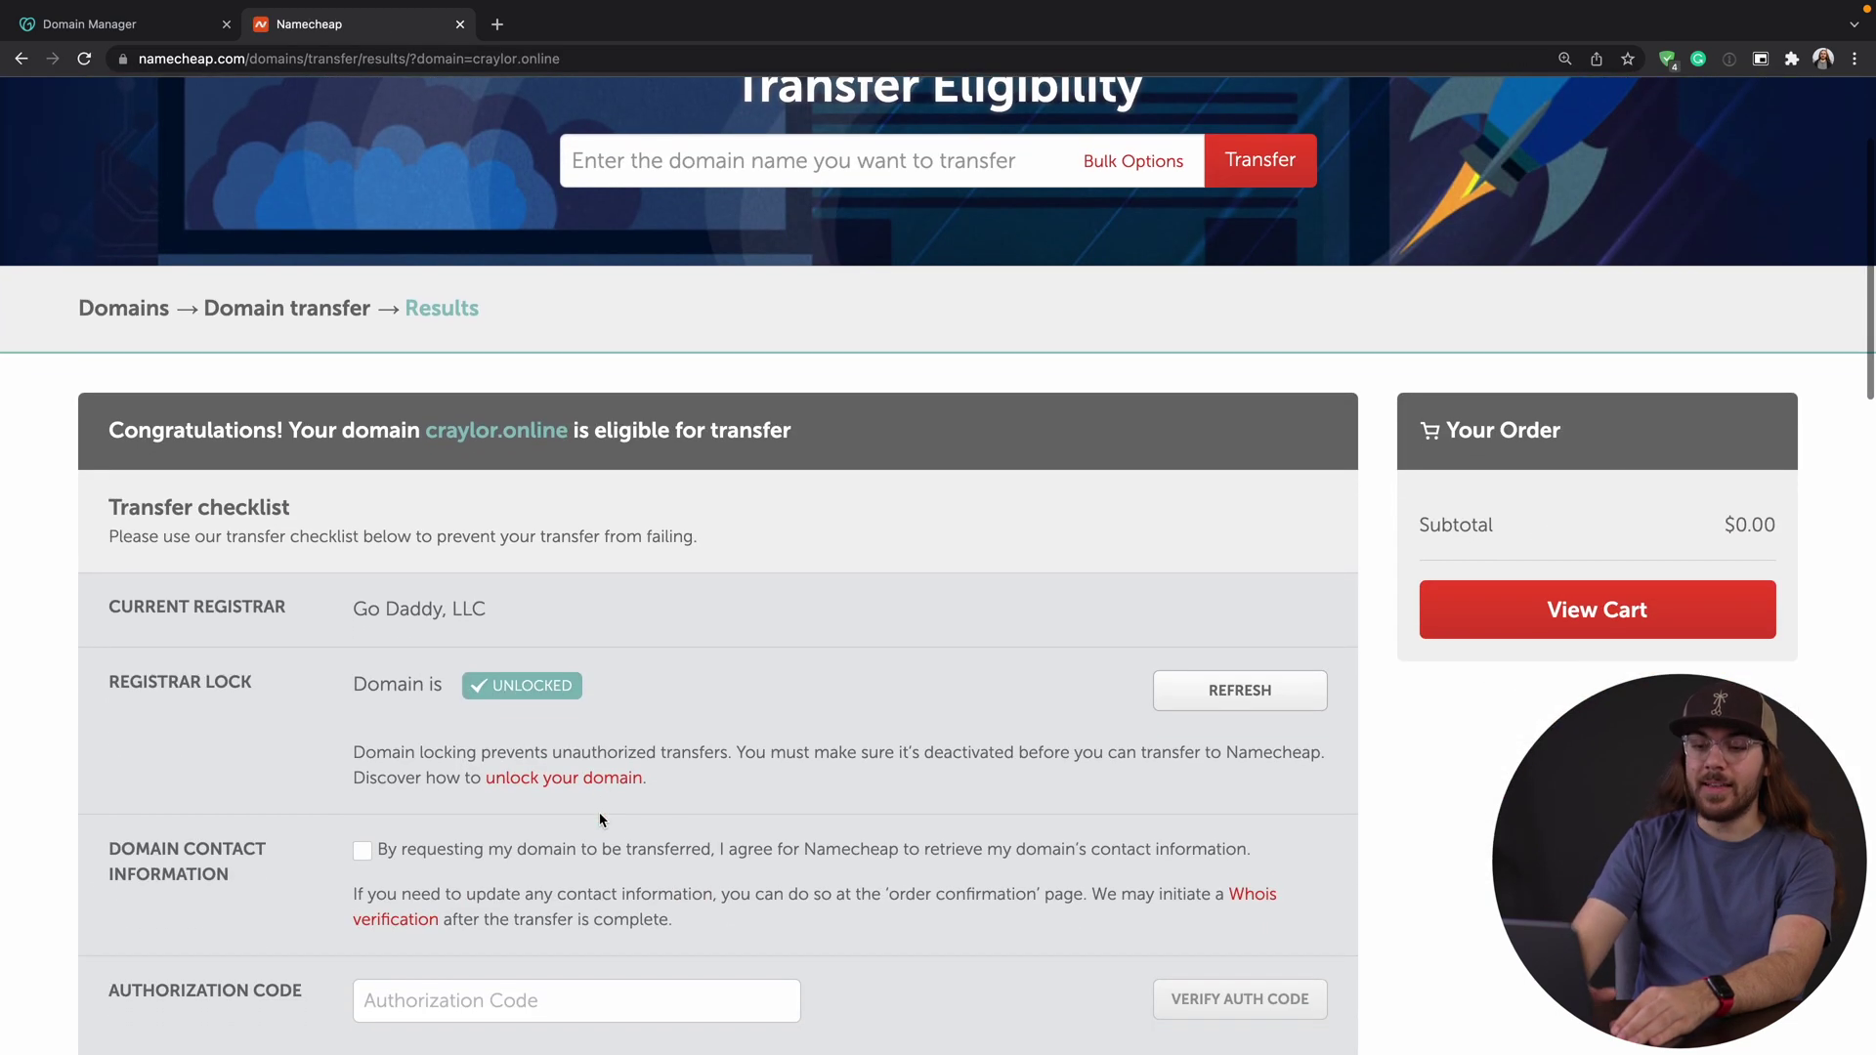
scroll(600, 818, down, 4)
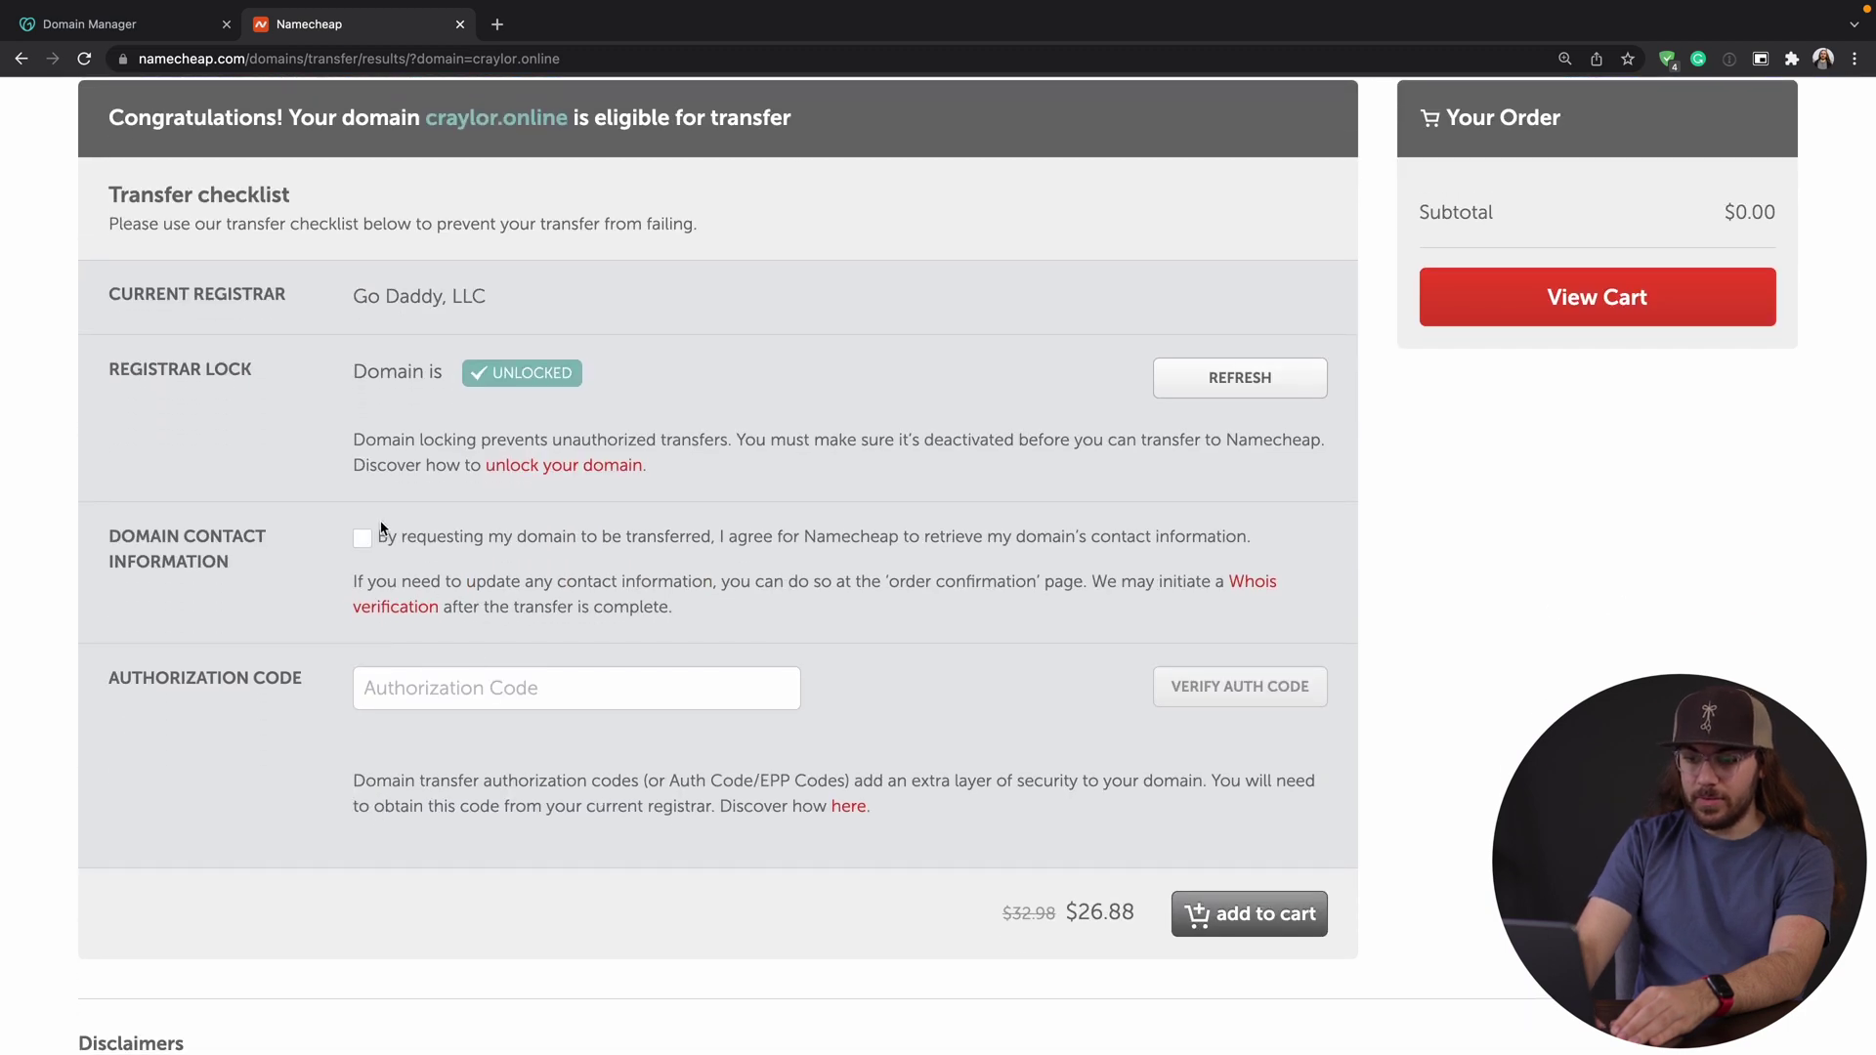
scroll(402, 571, down, 1)
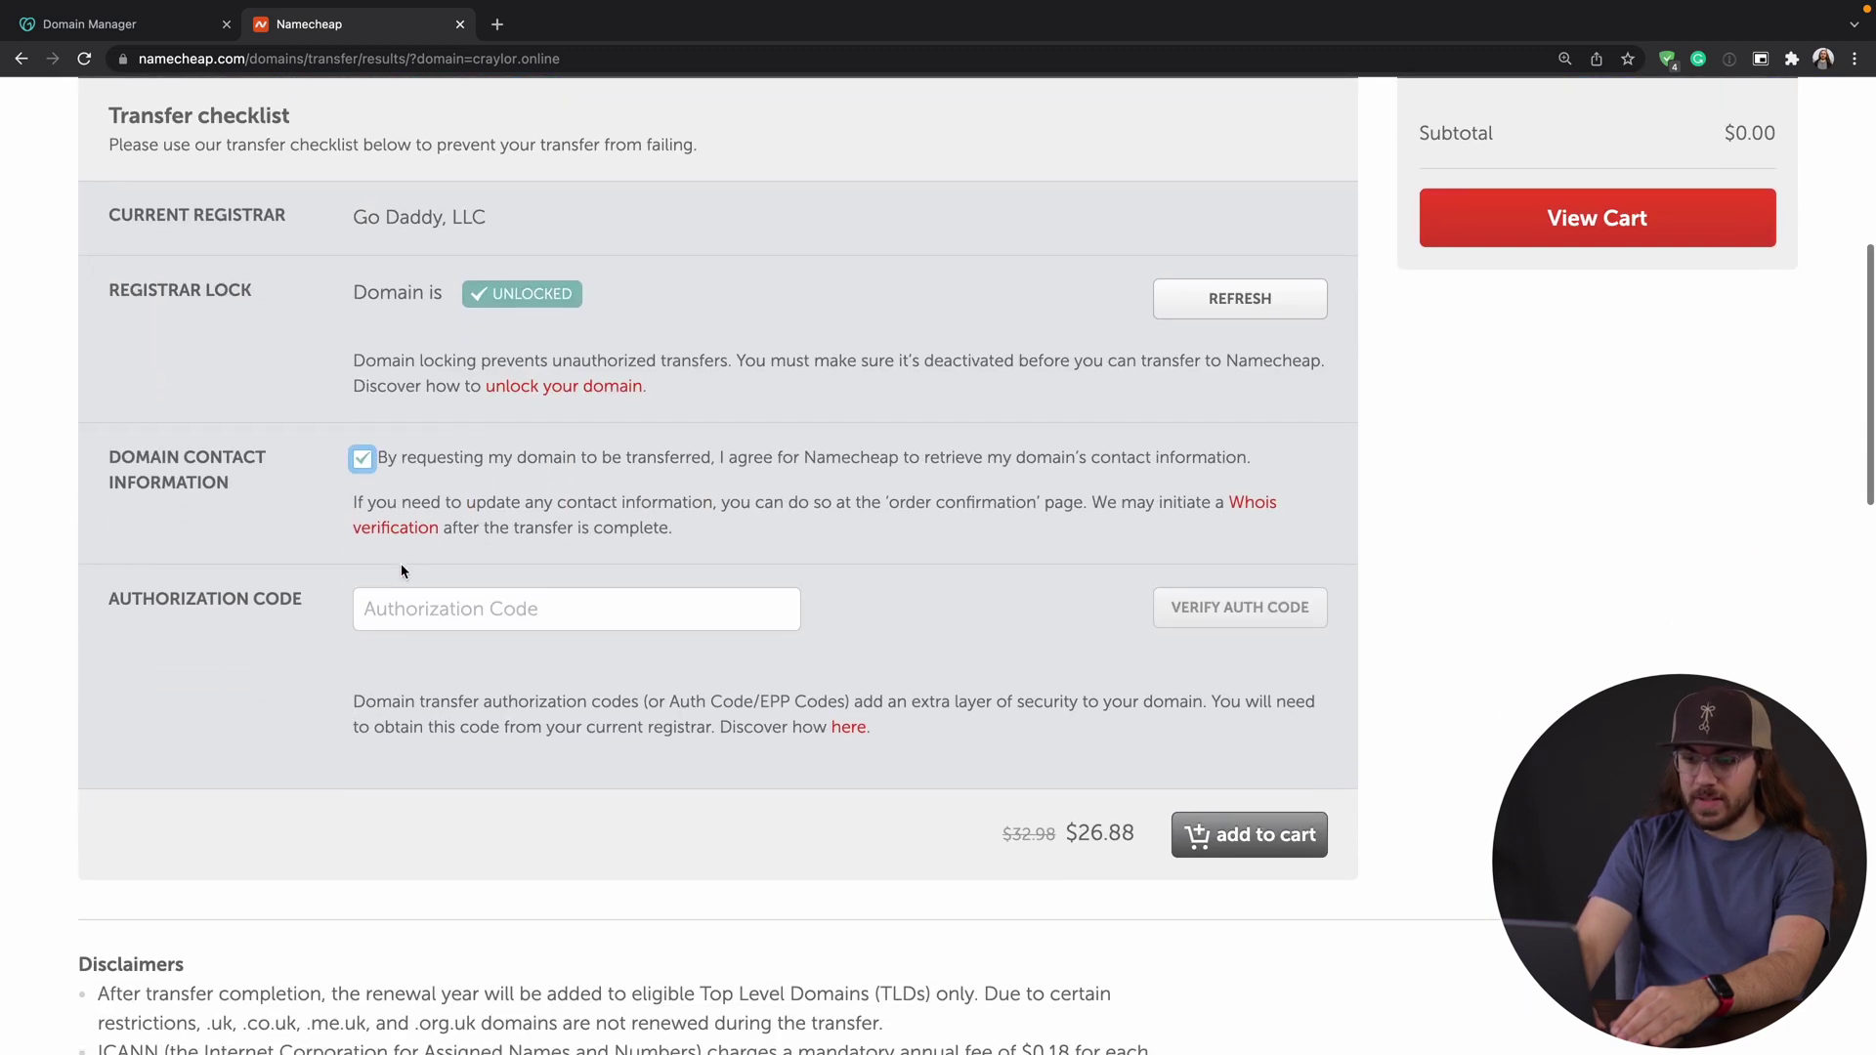
click(405, 581)
key(super+v)
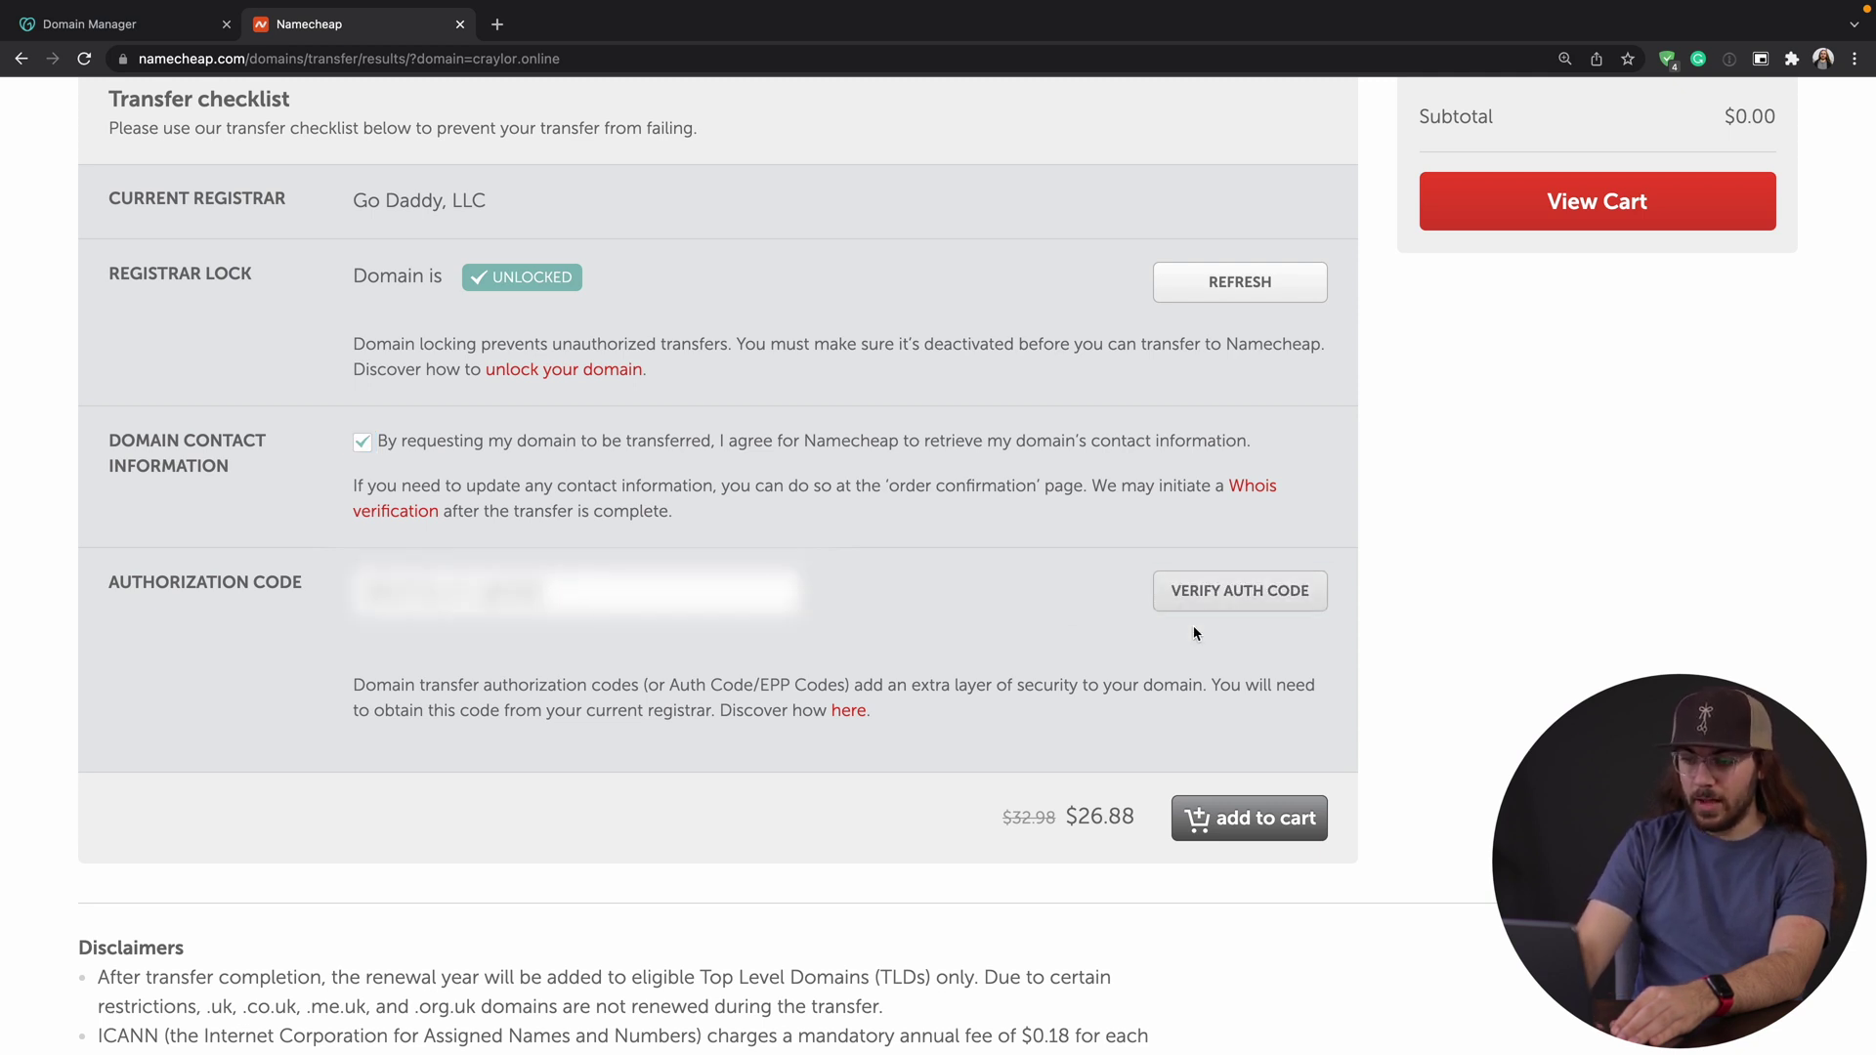
scroll(1192, 625, down, 1)
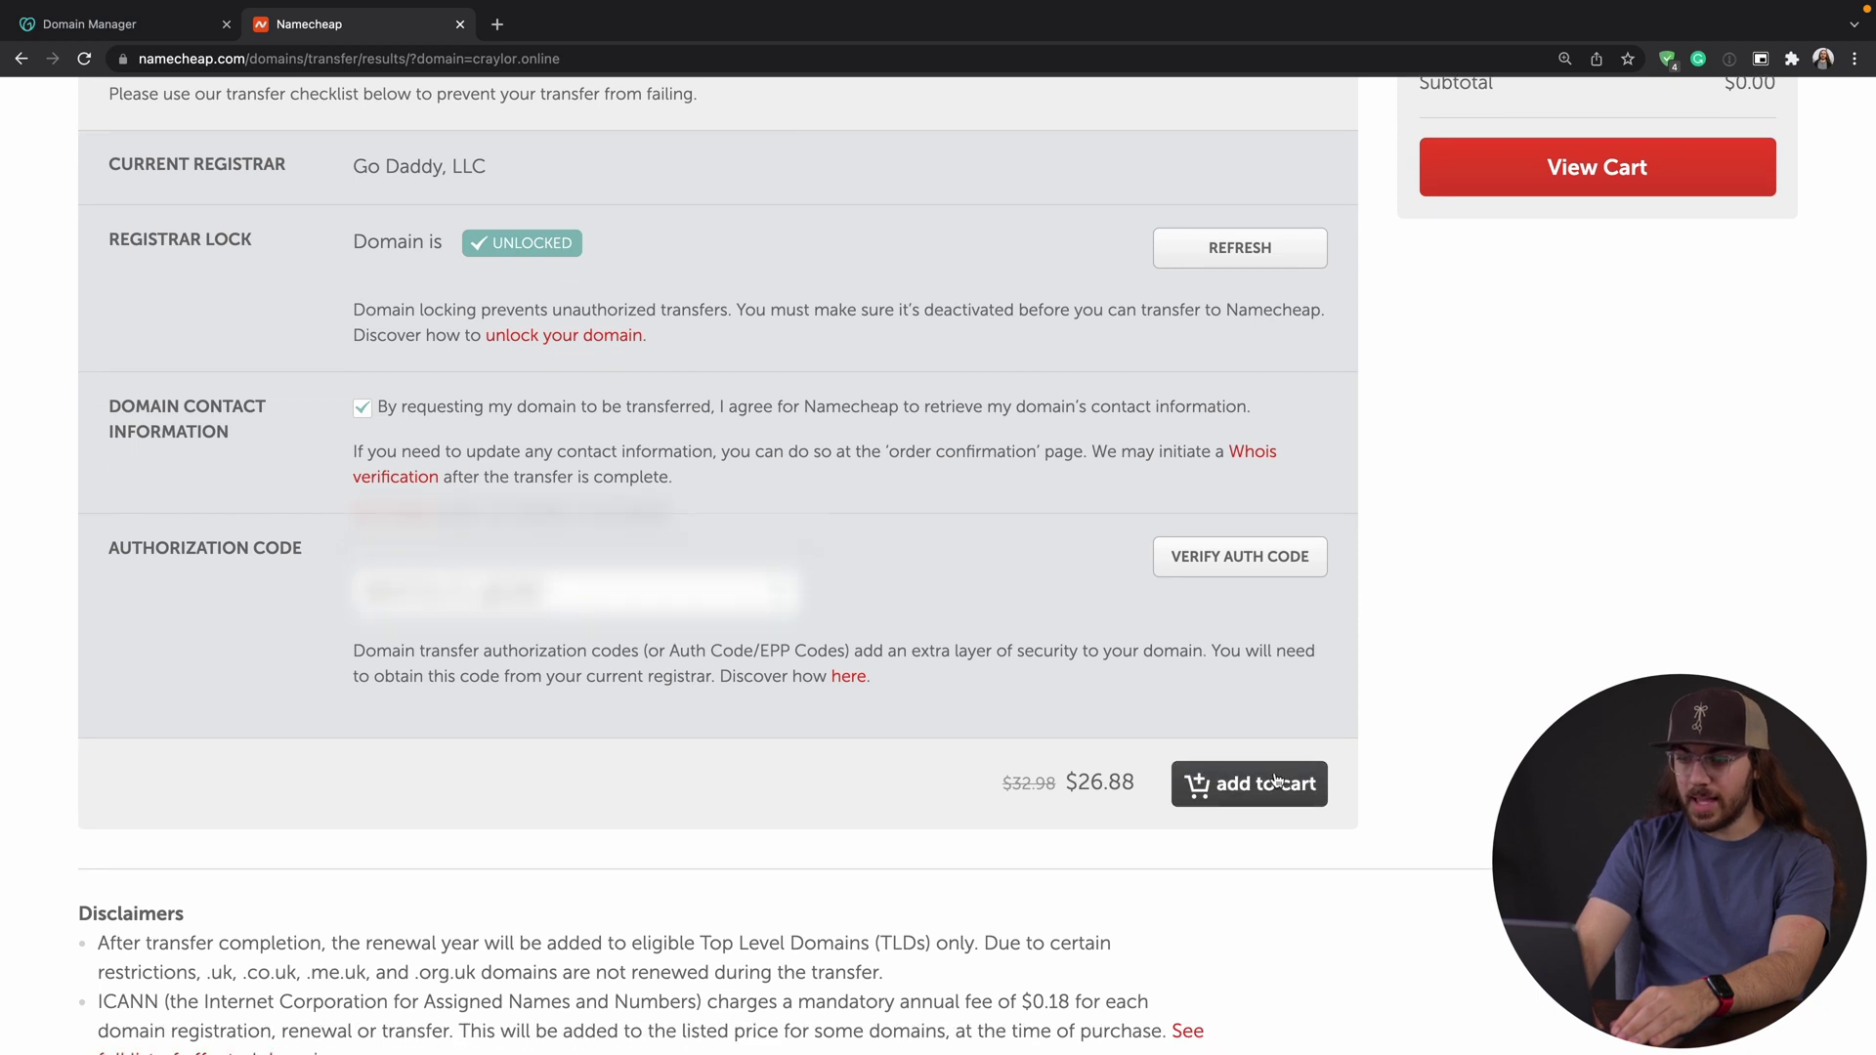
click(1275, 780)
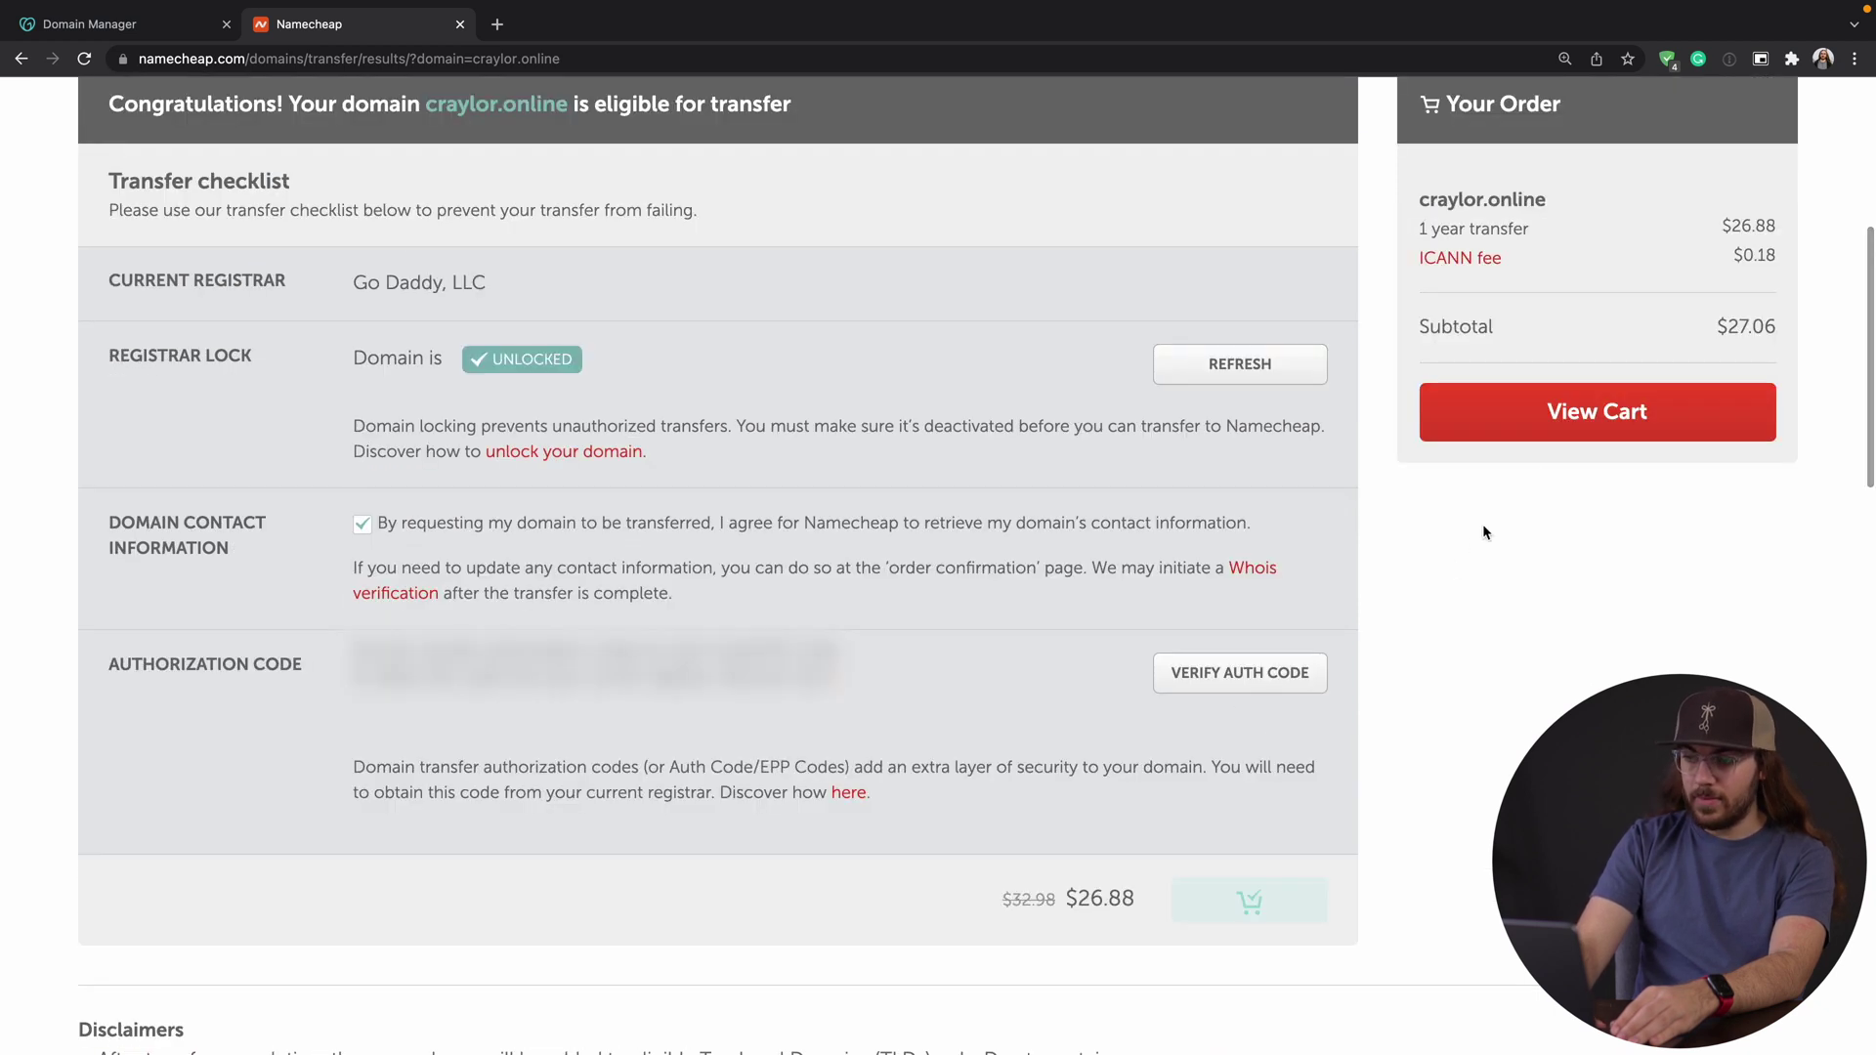
click(1597, 430)
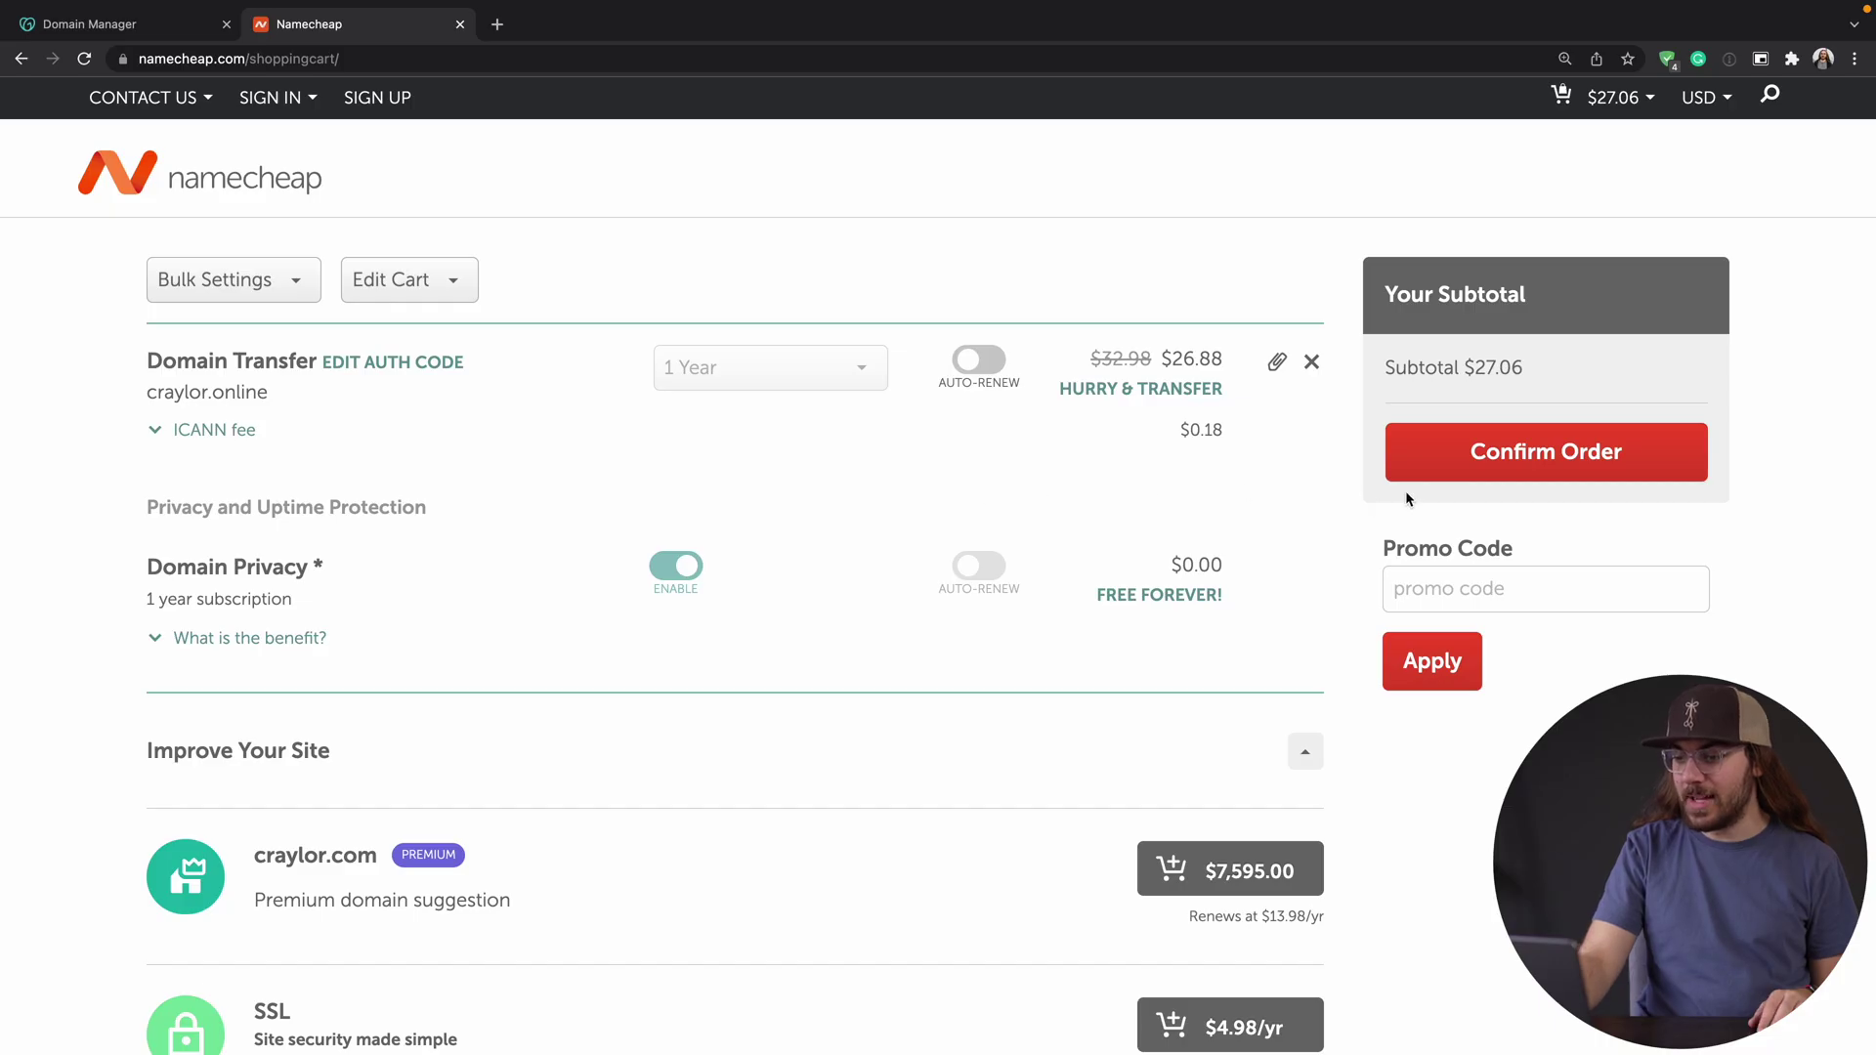
- Confirm the order and start a new Namecheap account by entering its username
click(1462, 467)
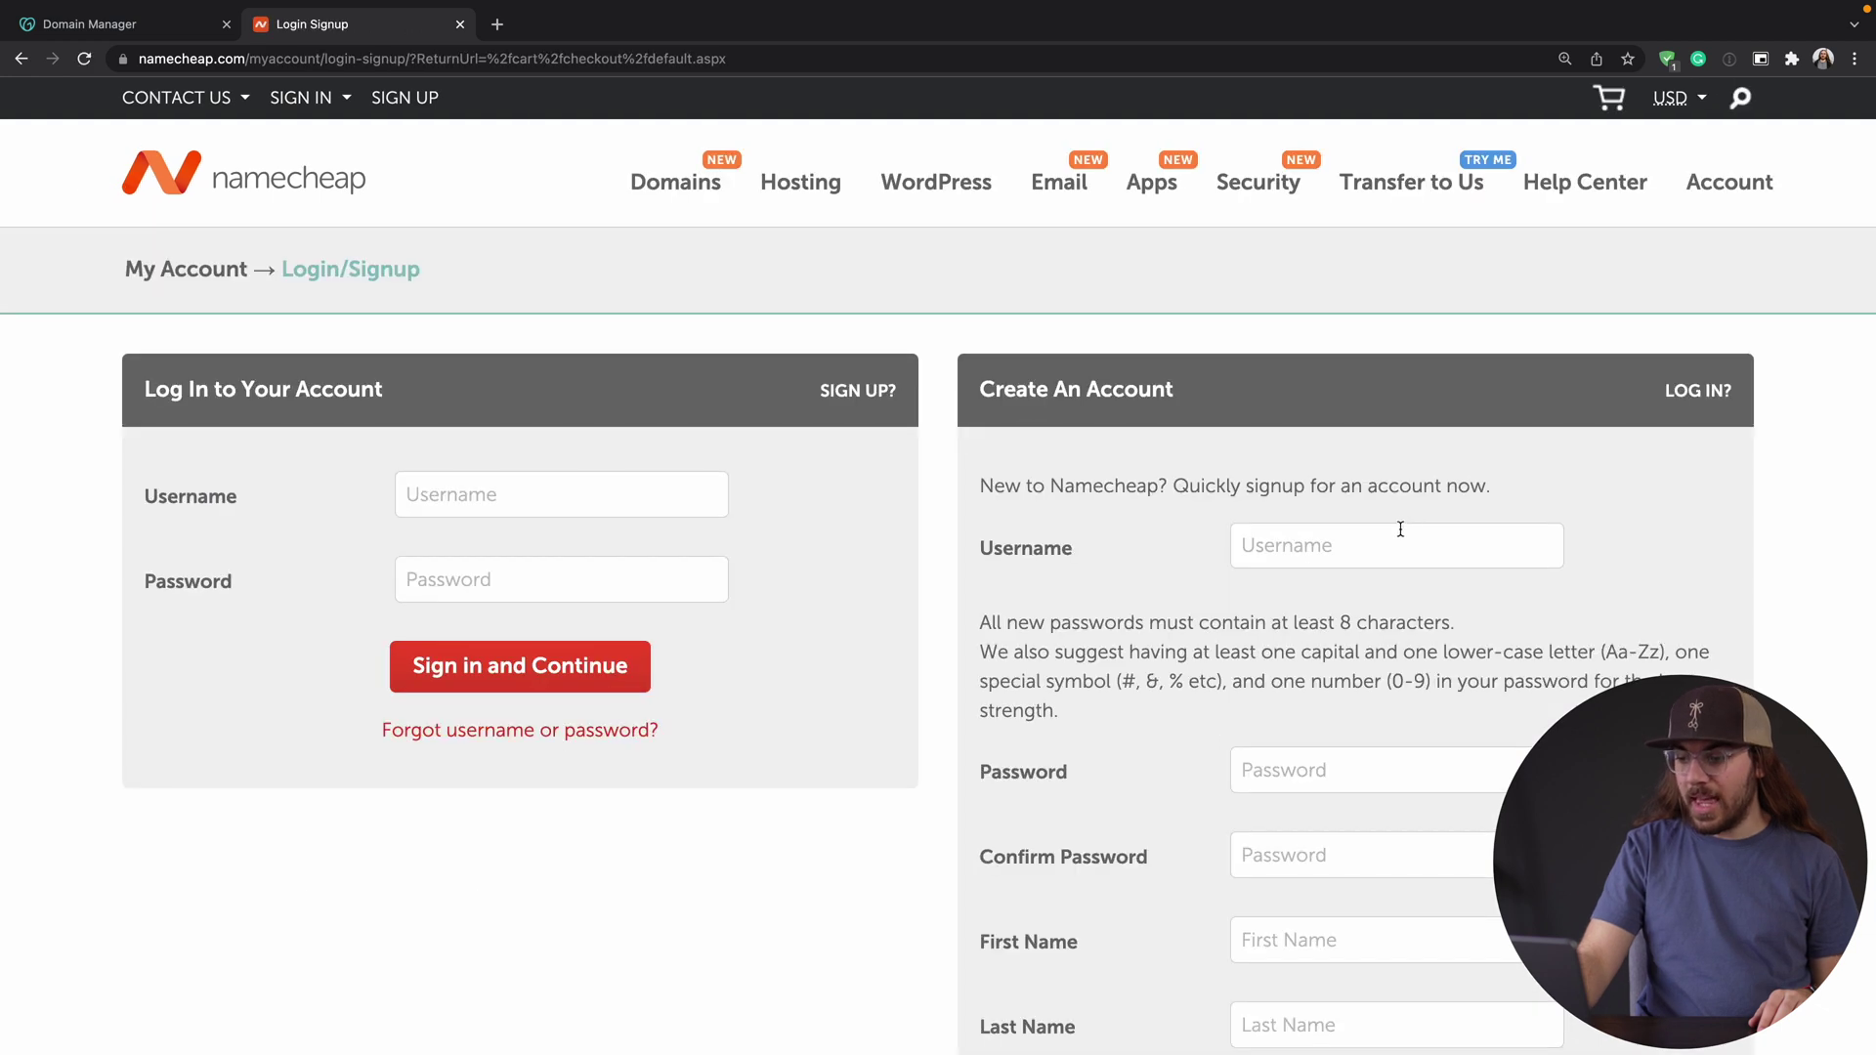
scroll(1400, 528, down, 2)
click(1372, 343)
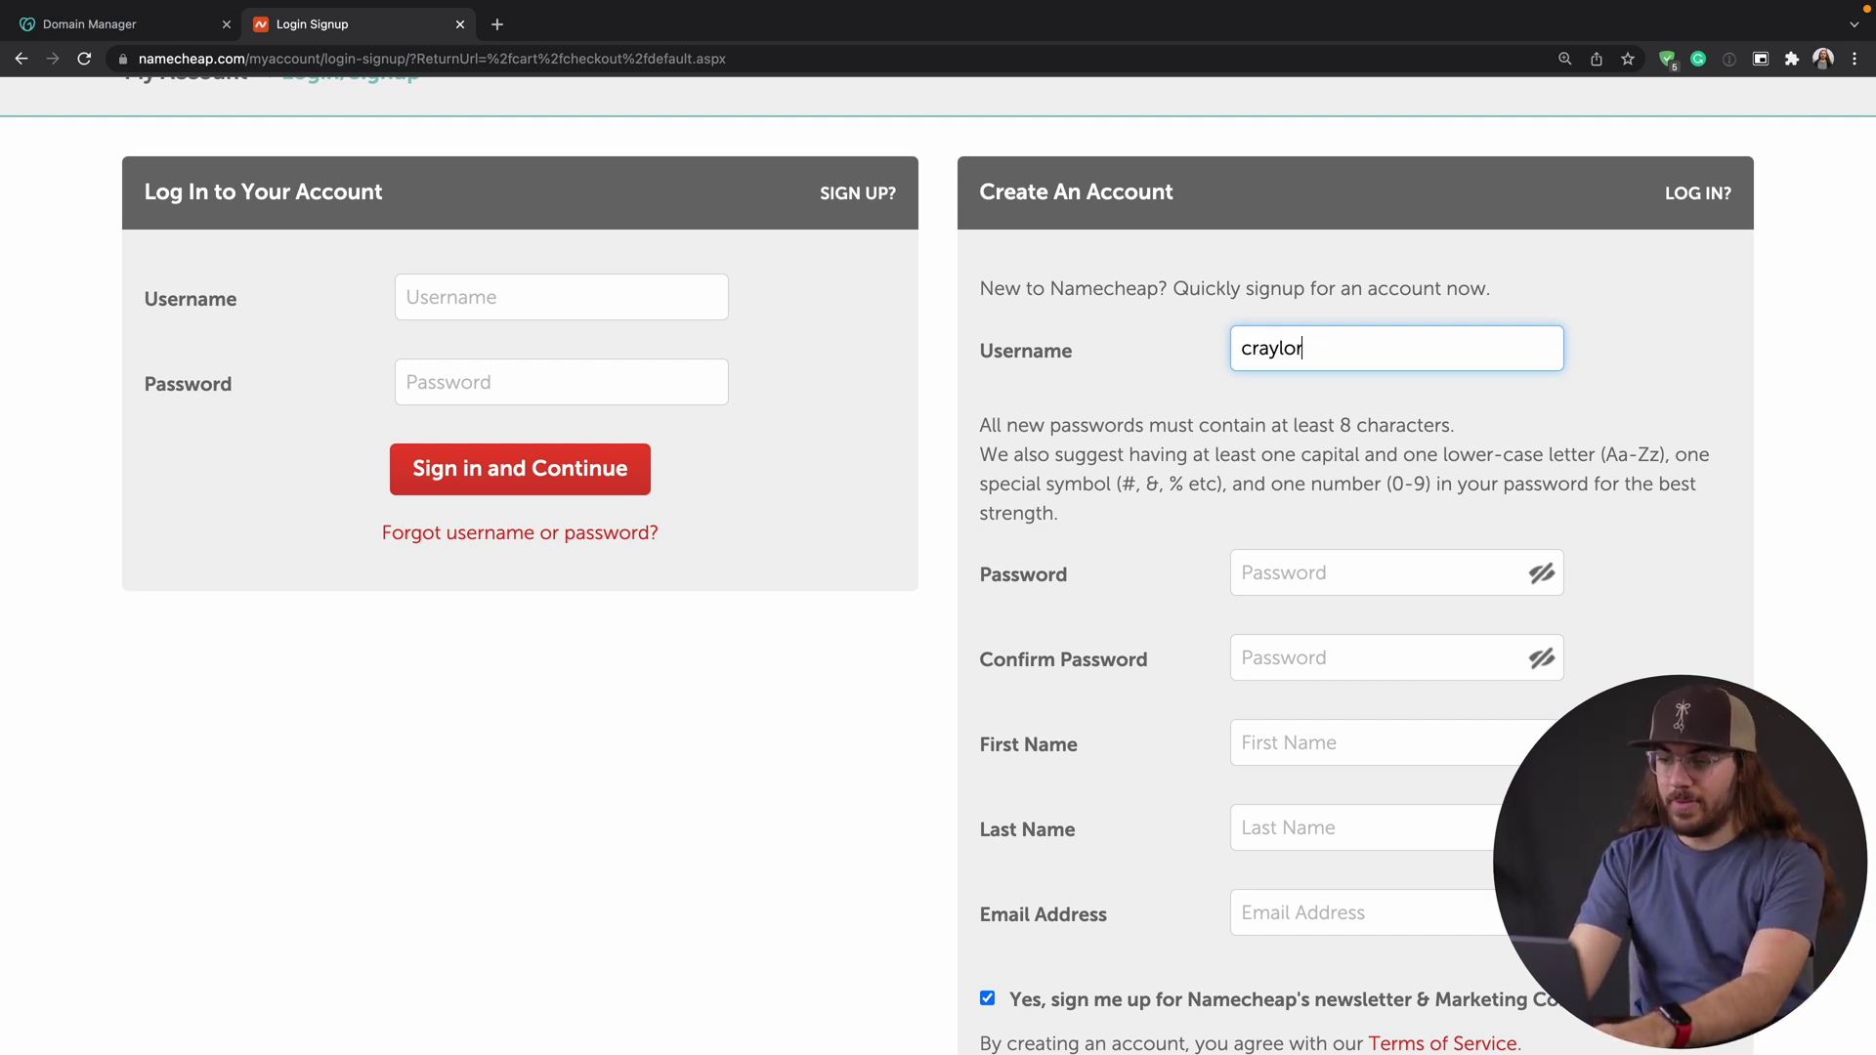
text(craylor)
key(Tab)
scroll(938, 566, down, 3)
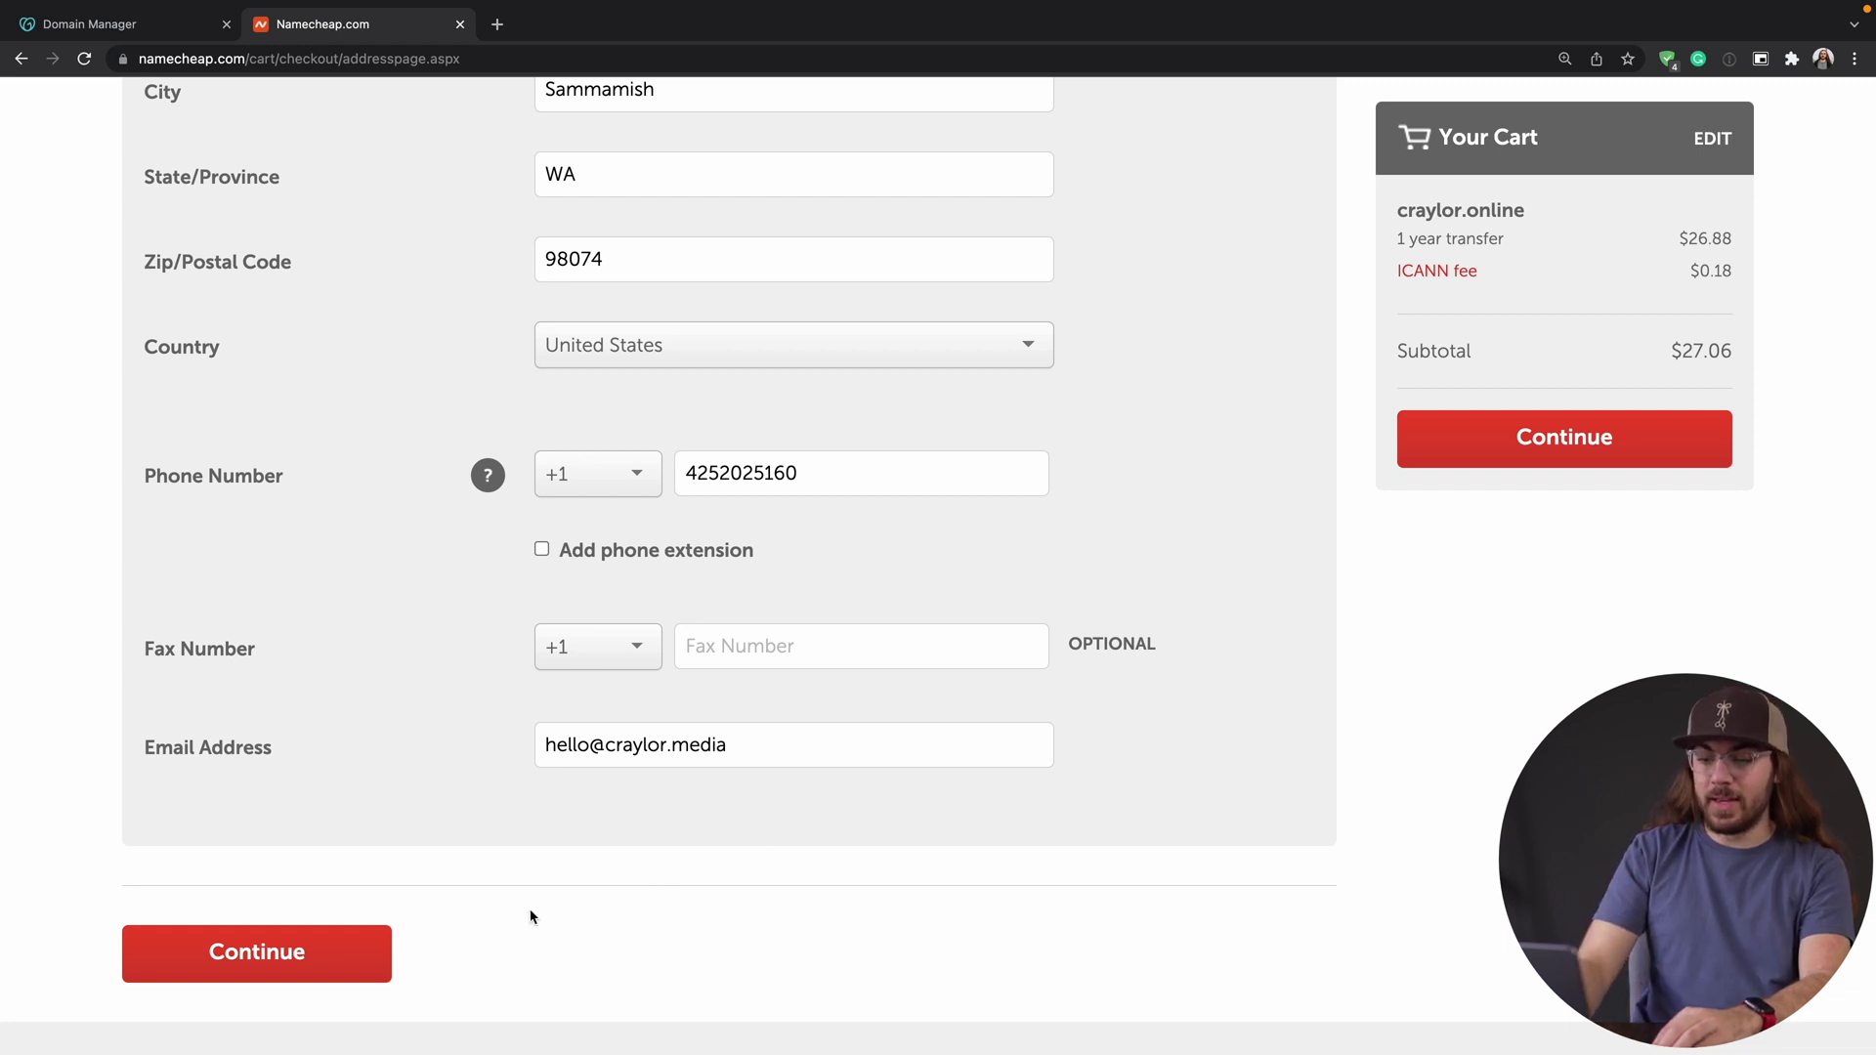
- Submit the contact details, complete payment, and refresh craylor.online's Transfer In status
click(370, 962)
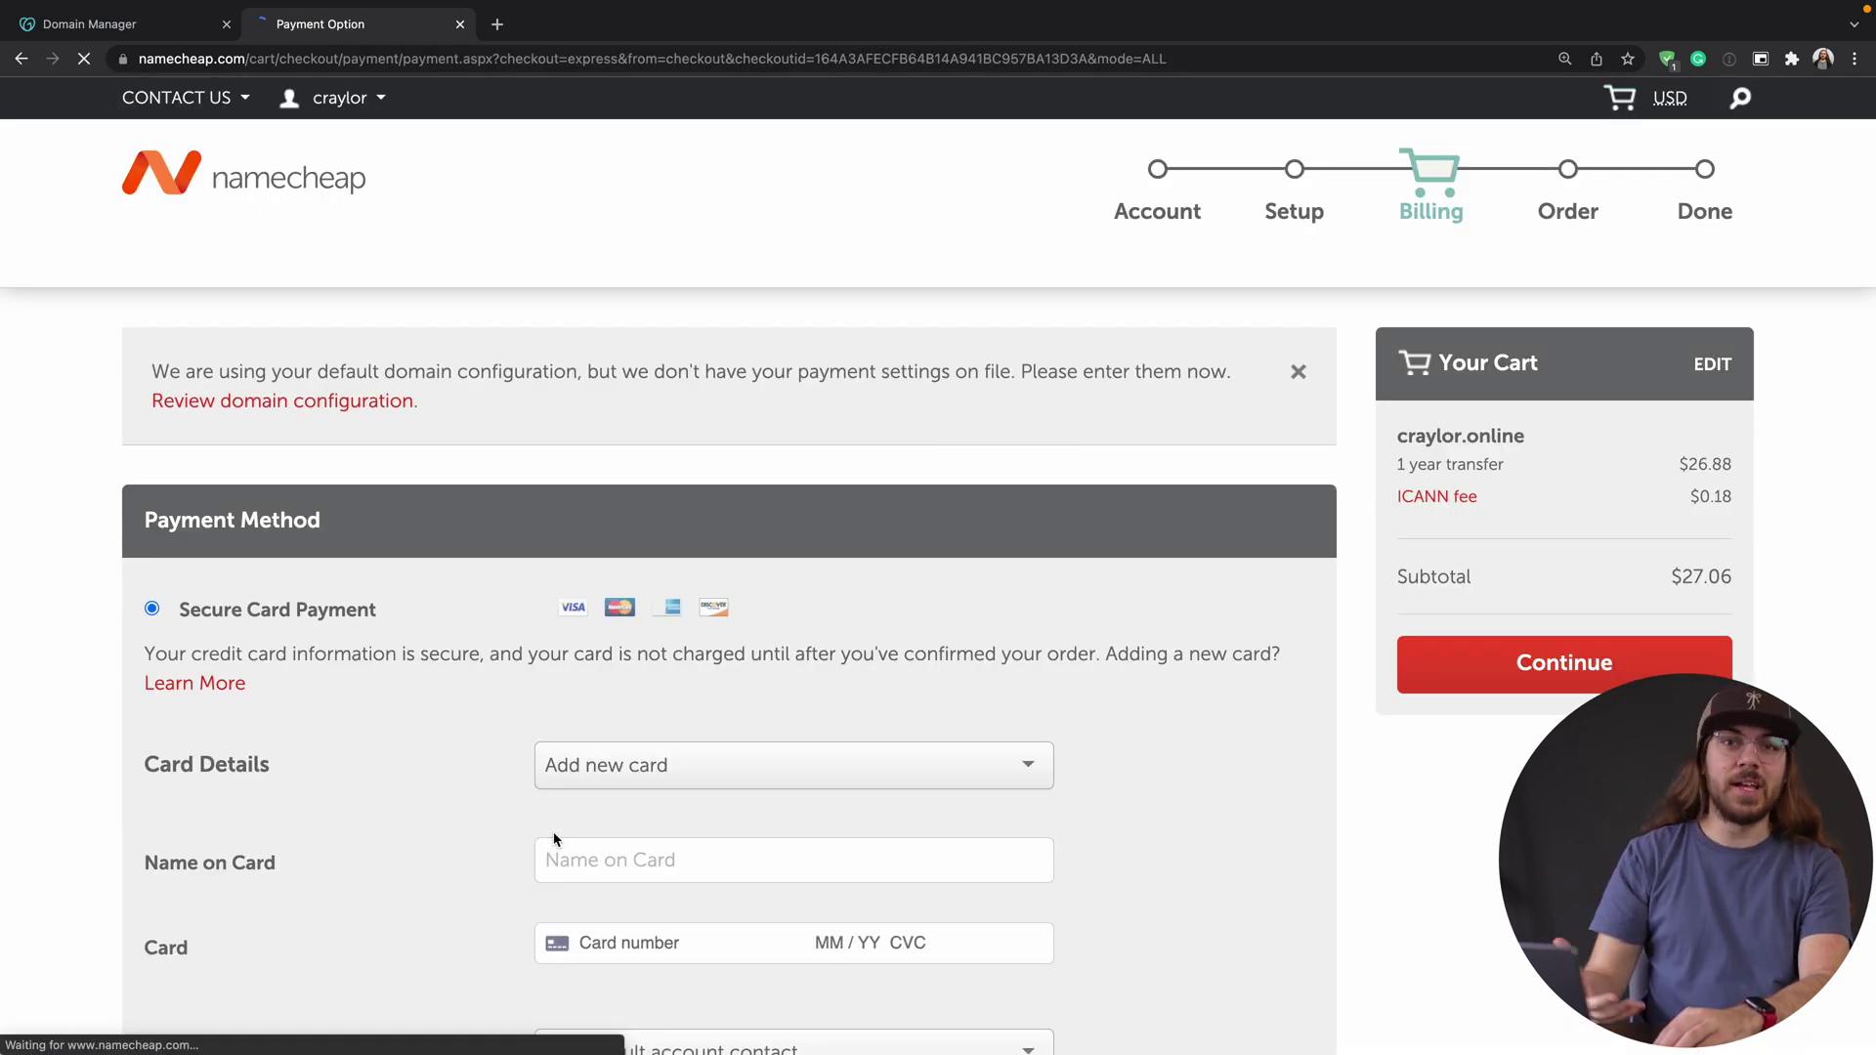
scroll(553, 838, down, 3)
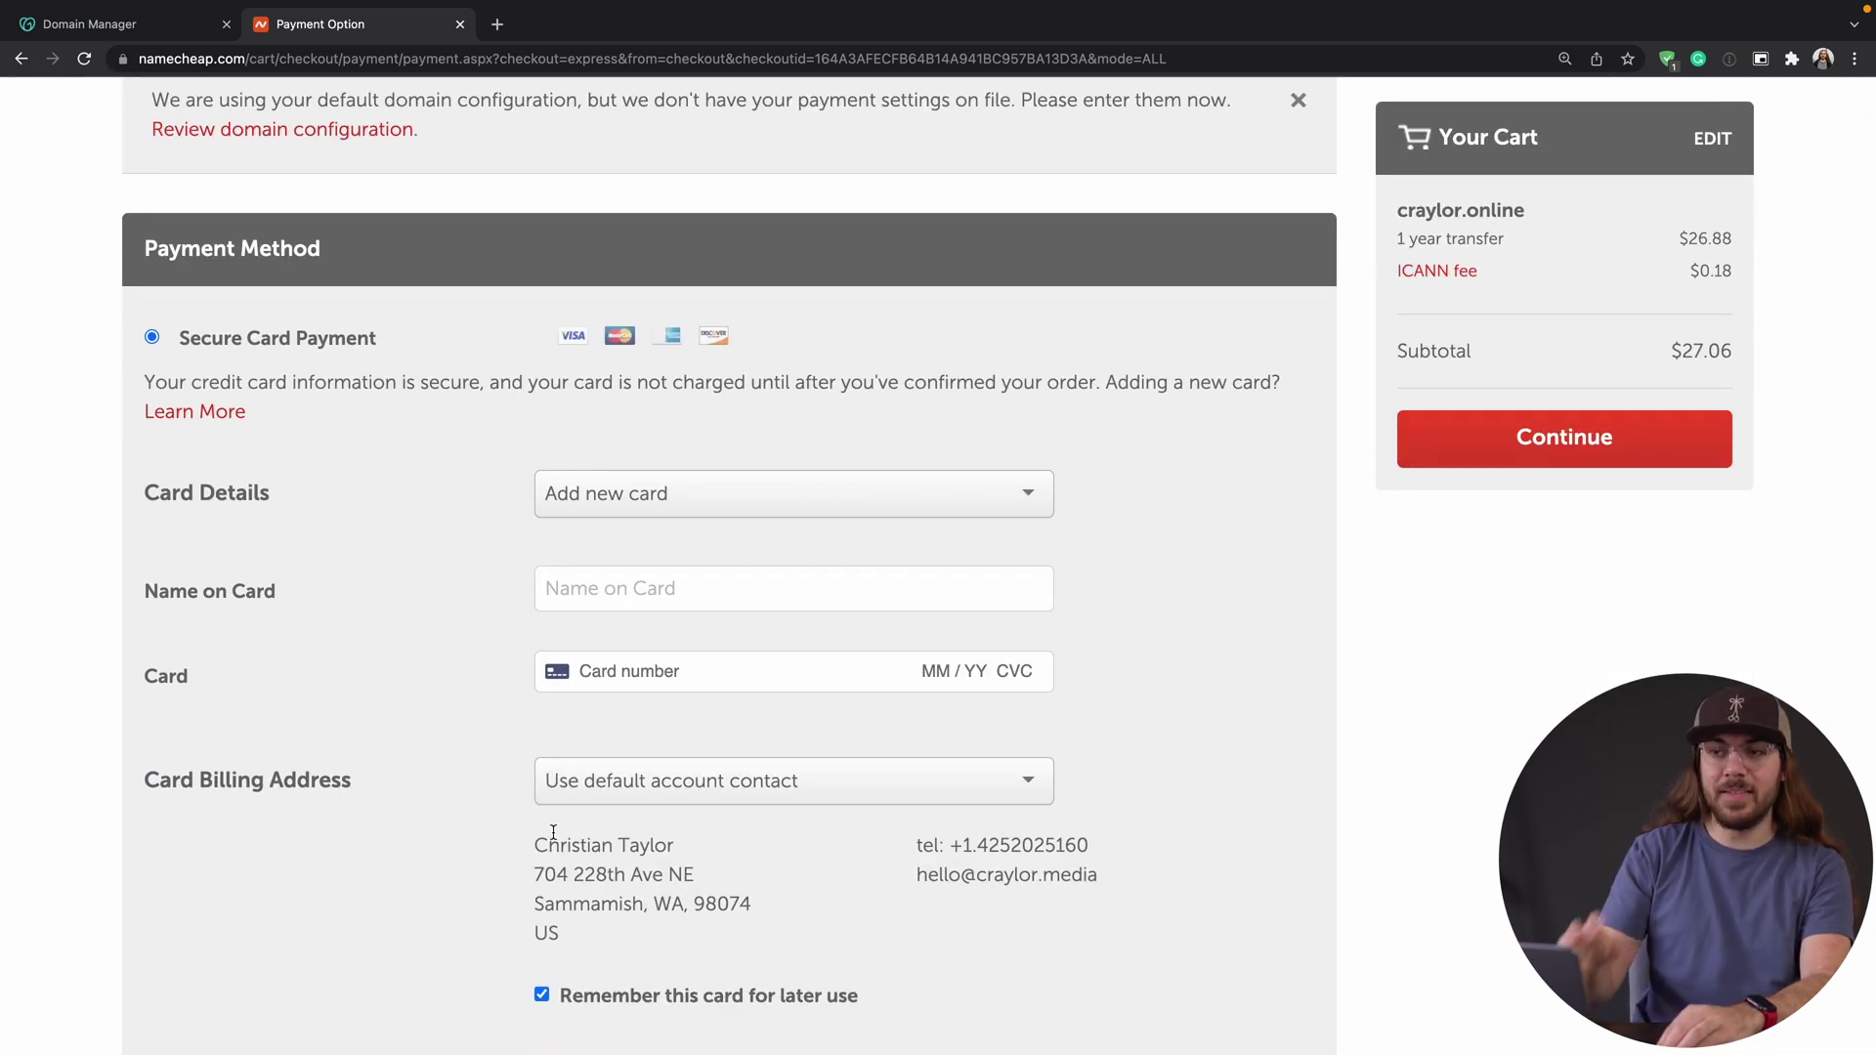
scroll(553, 832, down, 3)
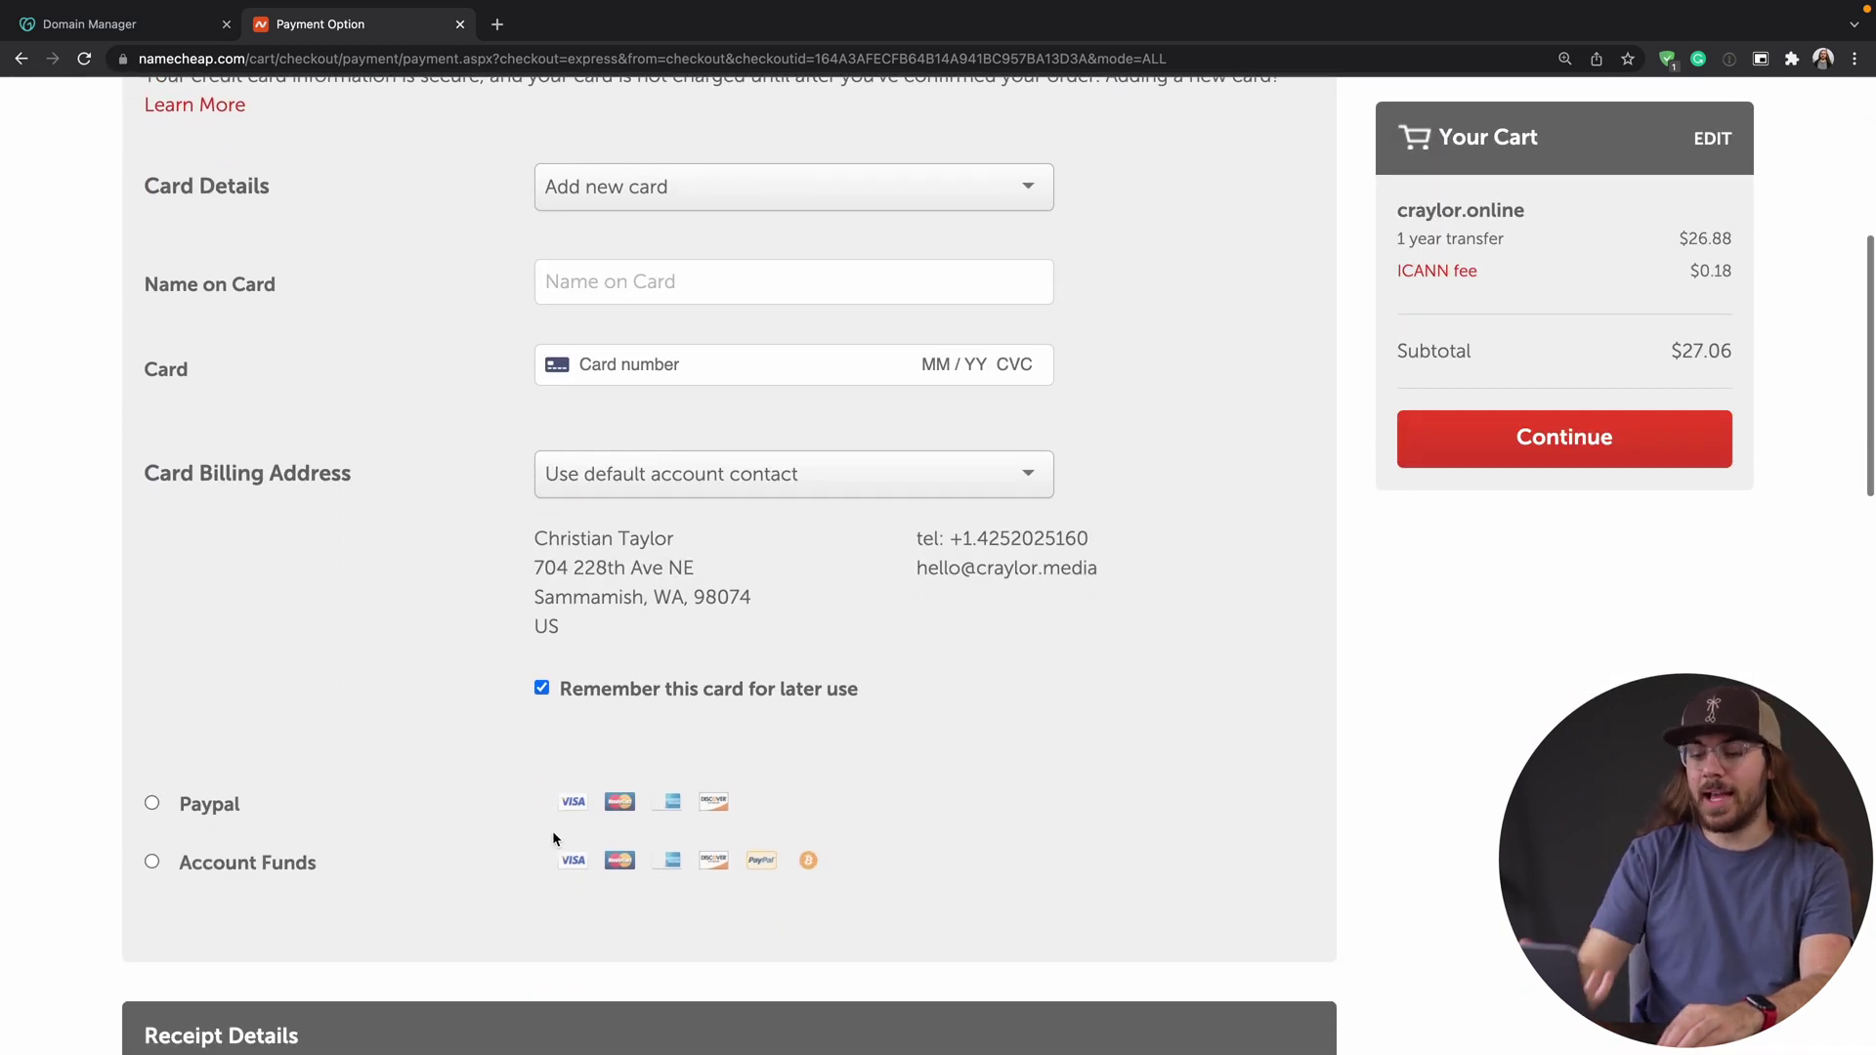
scroll(553, 838, down, 13)
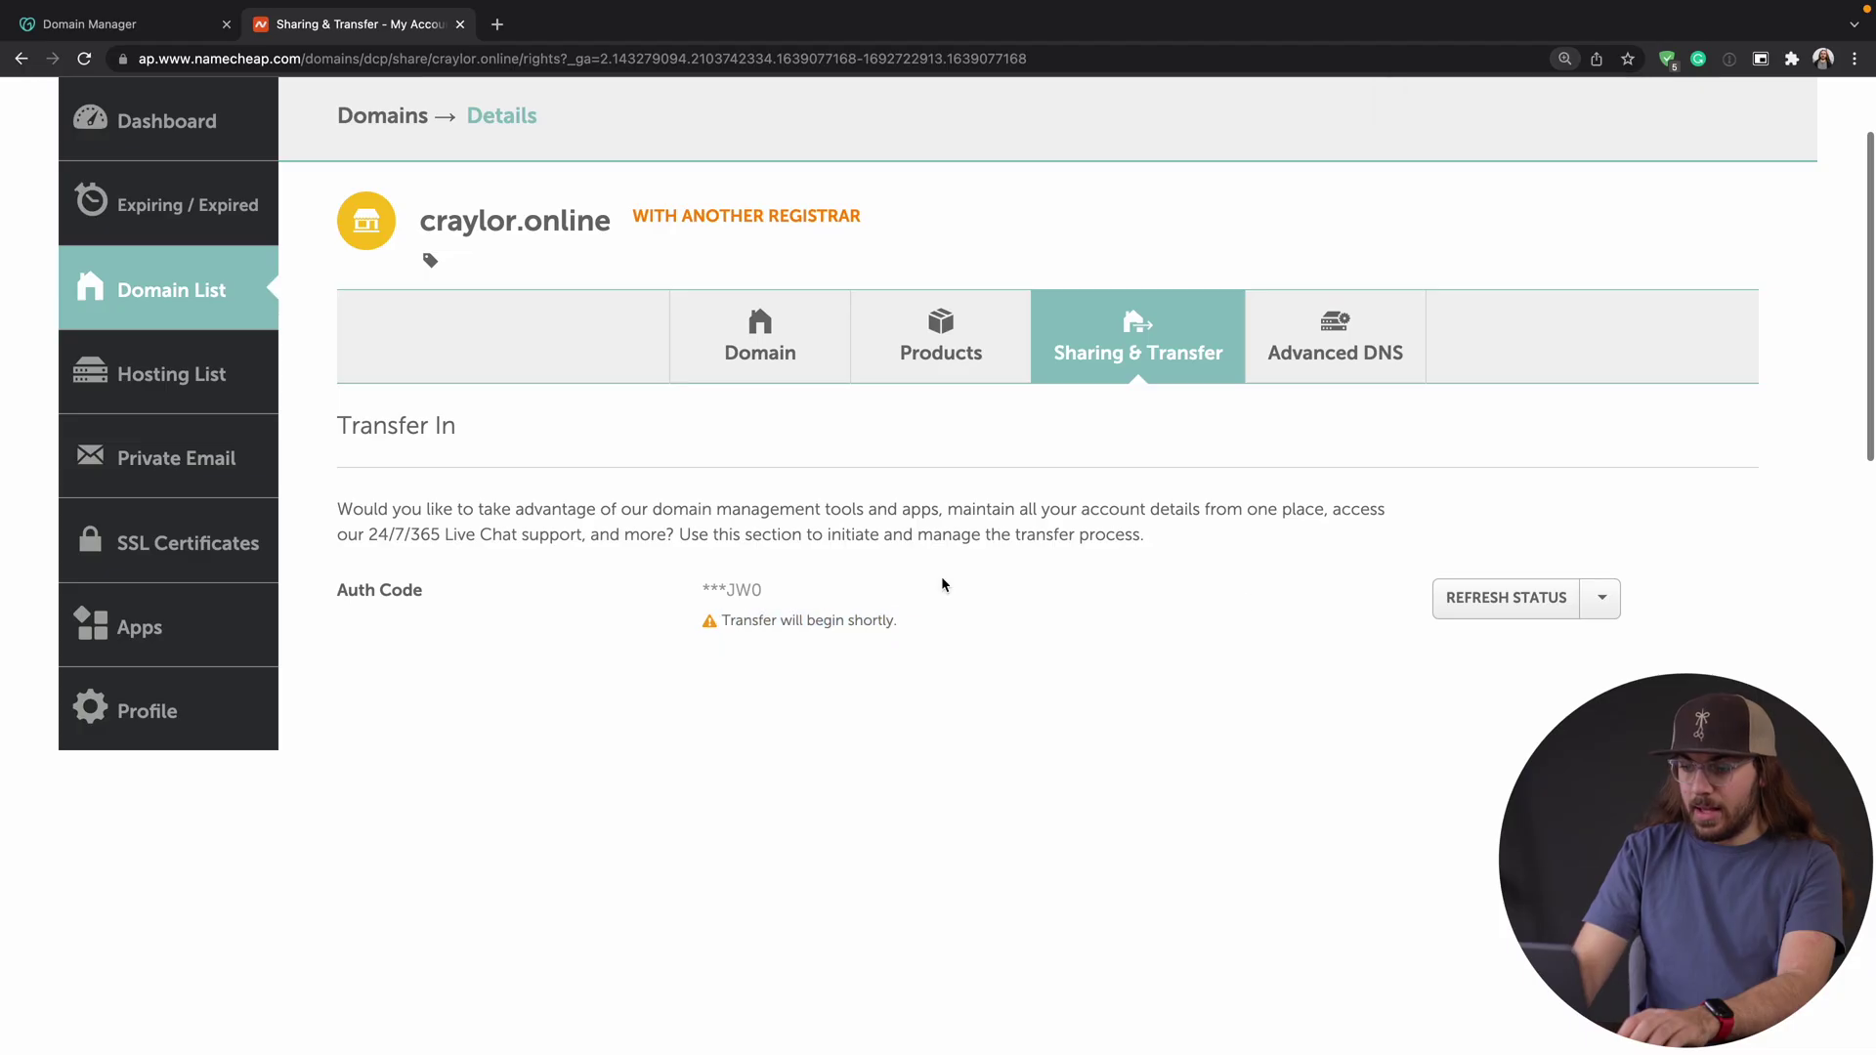
click(1450, 600)
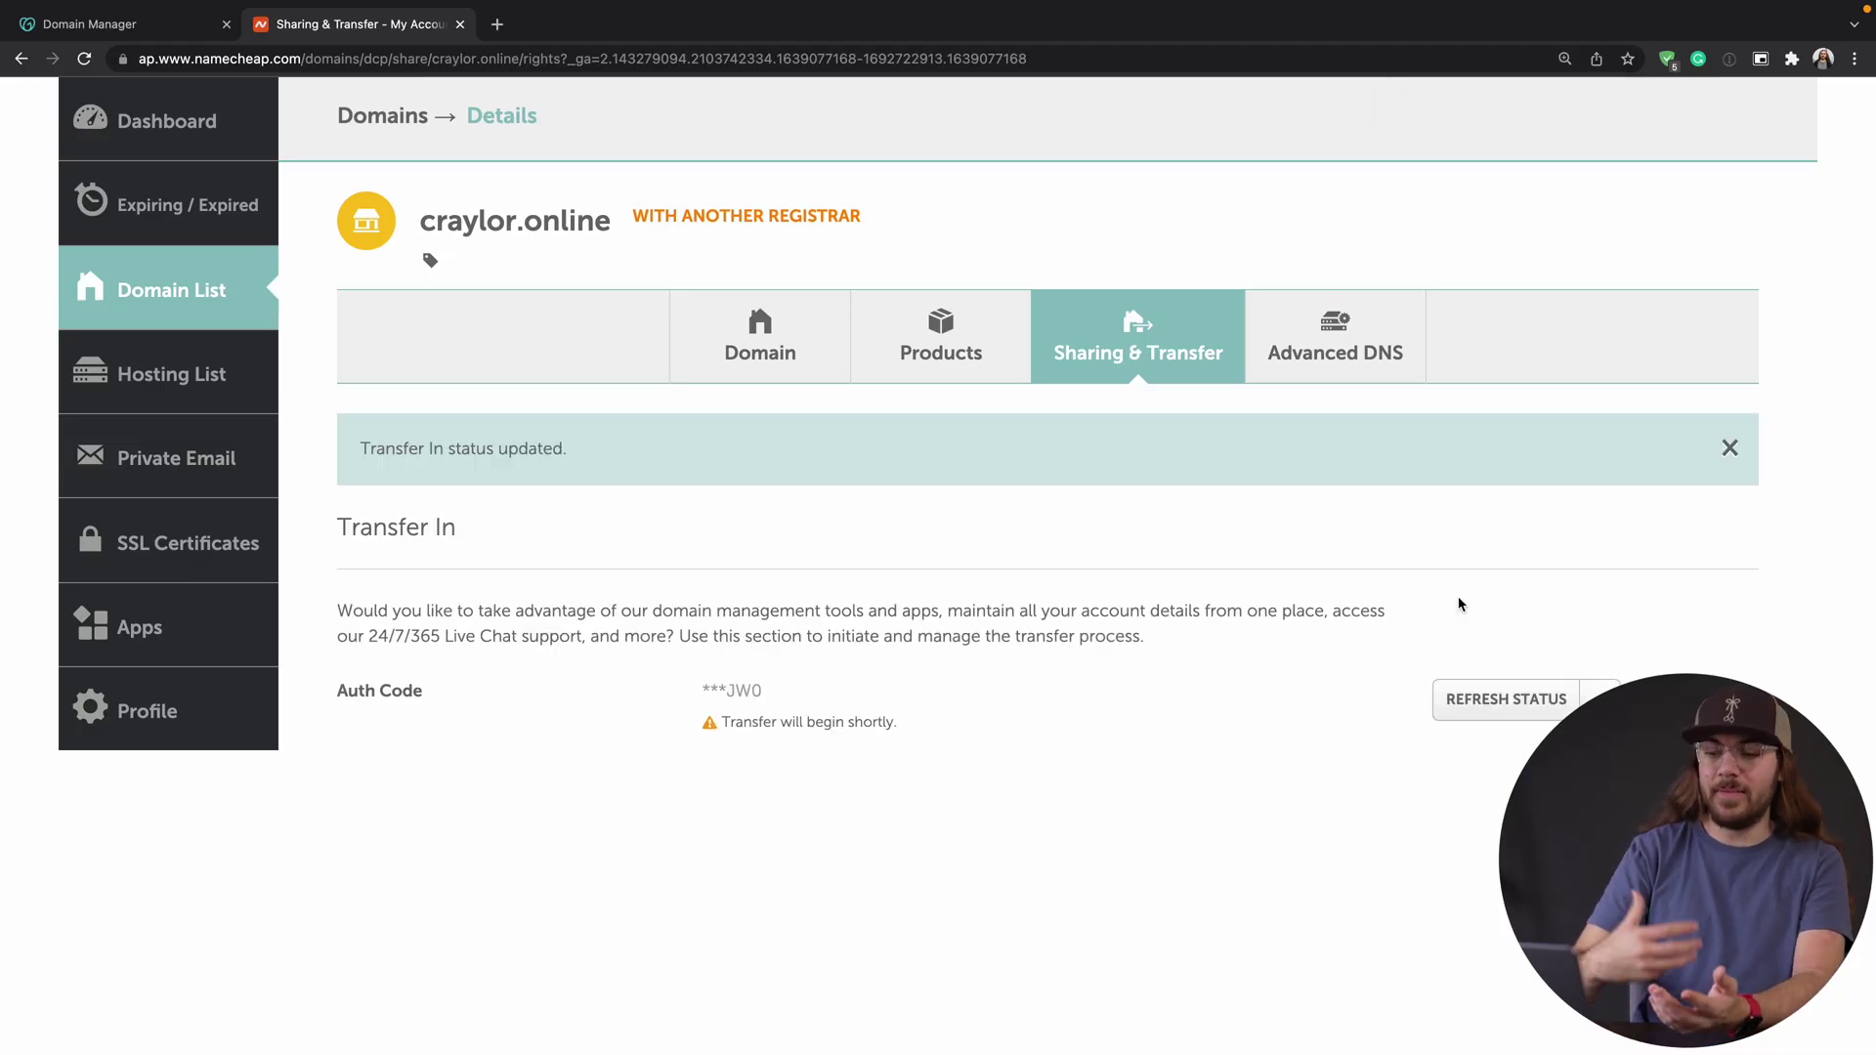